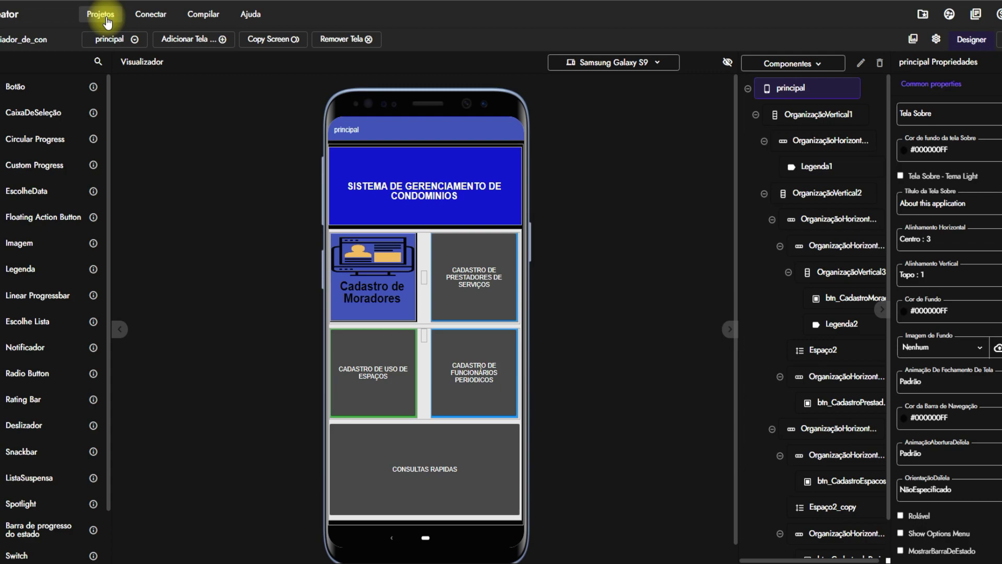
# Look at the CONSULTAS screen of the project, and return to the principal screen.
pyautogui.click(135, 42)
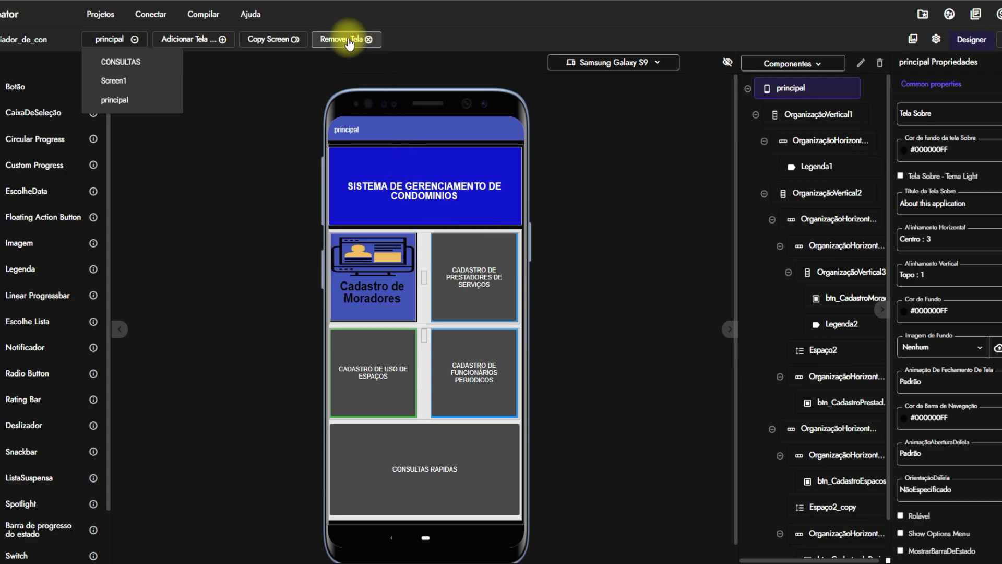
pyautogui.click(128, 62)
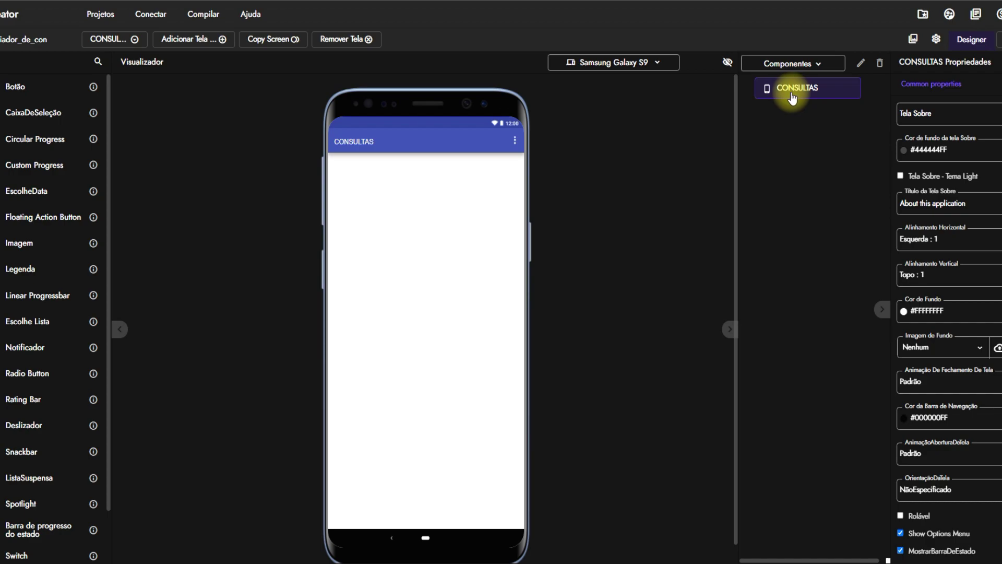
pyautogui.click(139, 45)
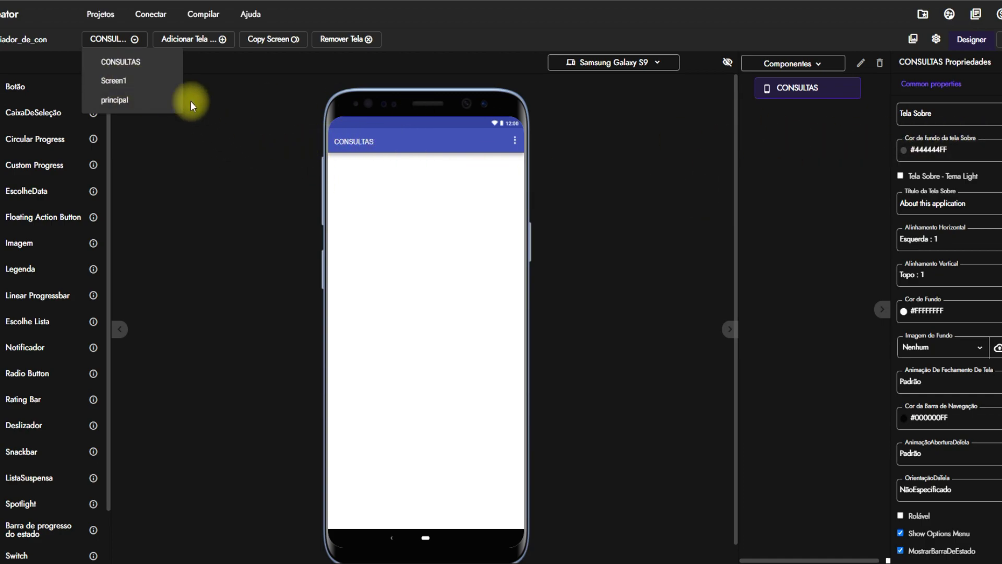
pyautogui.click(136, 42)
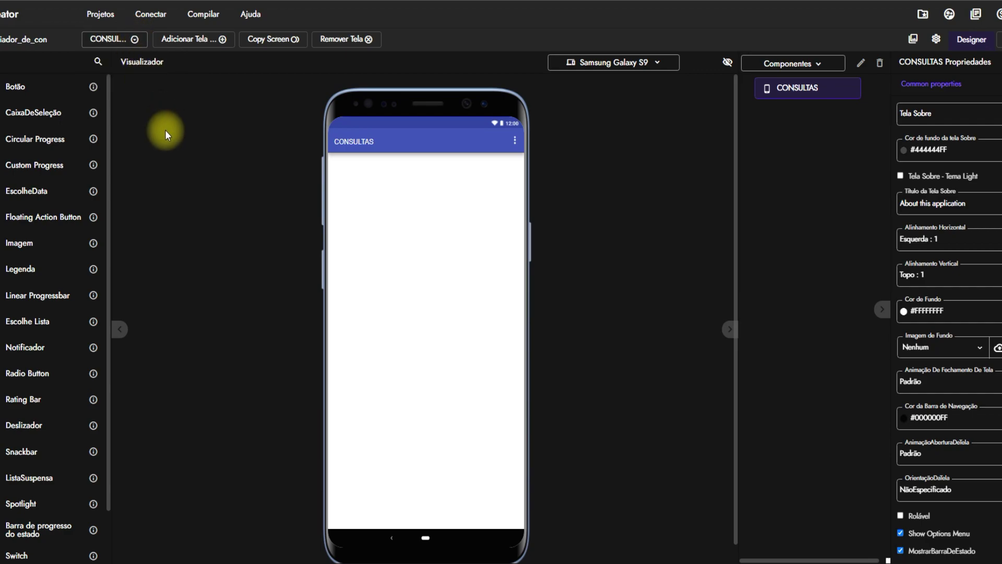
pyautogui.click(137, 41)
pyautogui.click(128, 105)
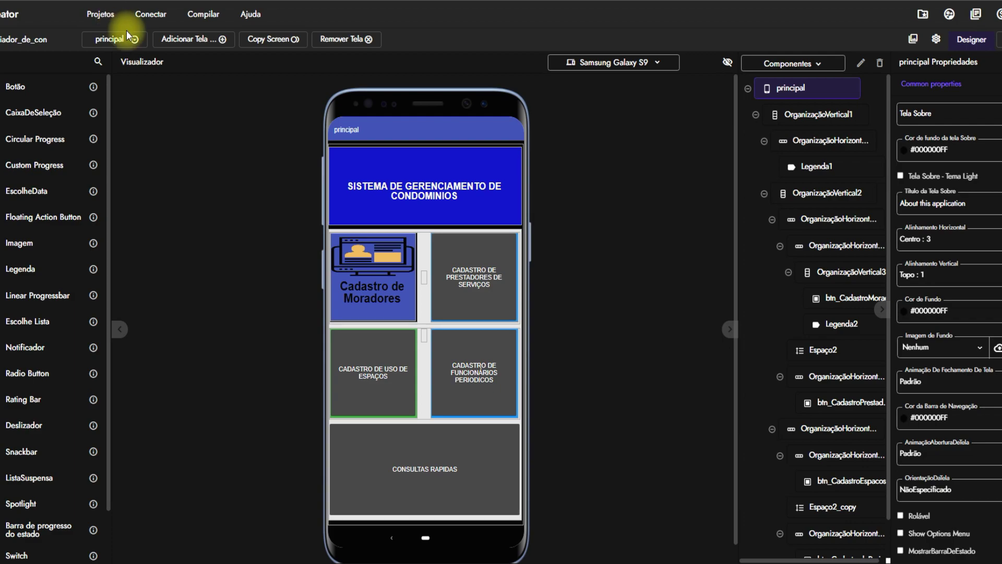
# Add a new screen to the project named CADASTRO DE MORADORES.
pyautogui.click(224, 40)
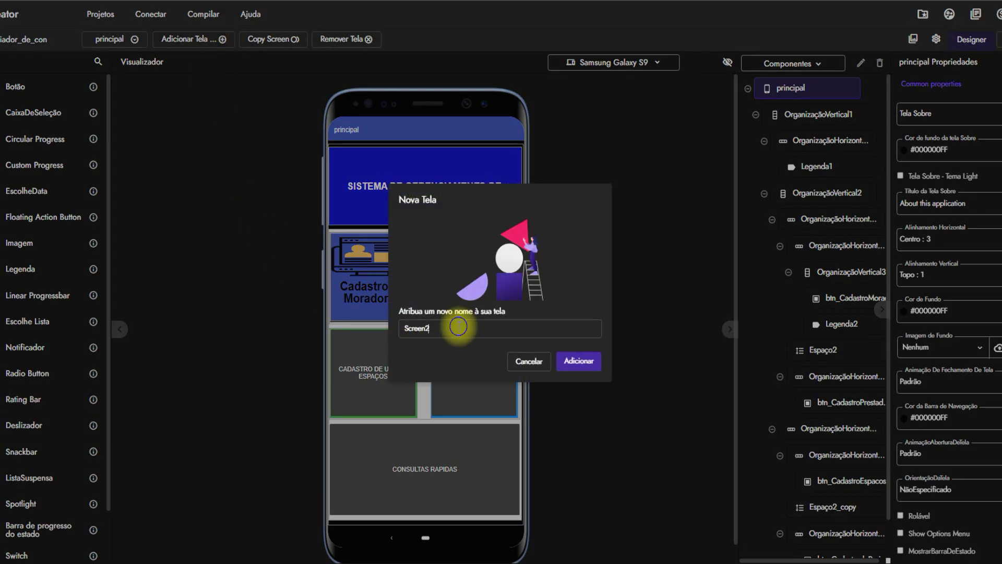
pyautogui.moveTo(453, 329); pyautogui.dragTo(333, 323)
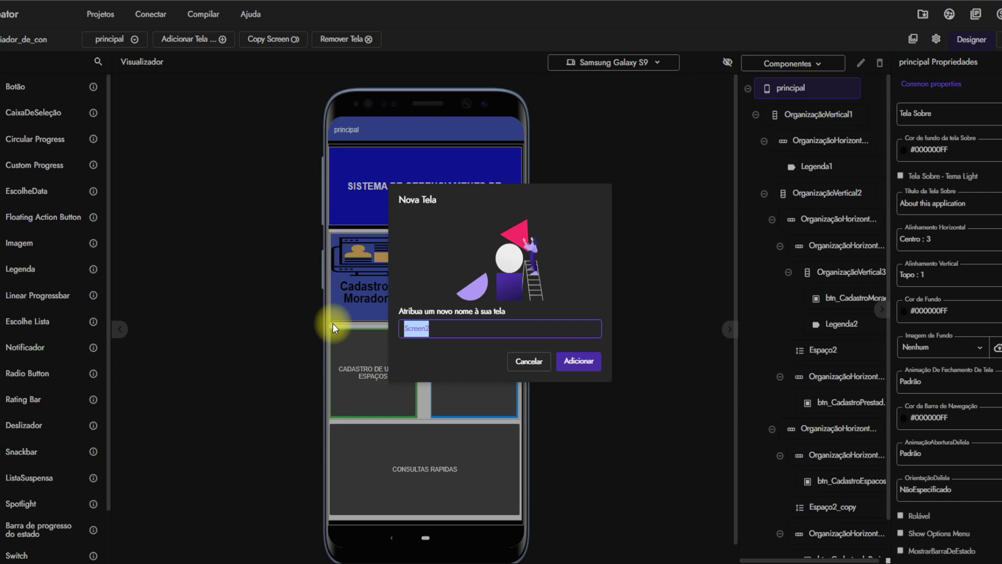
pyautogui.write('CADASTRO DE MOR')
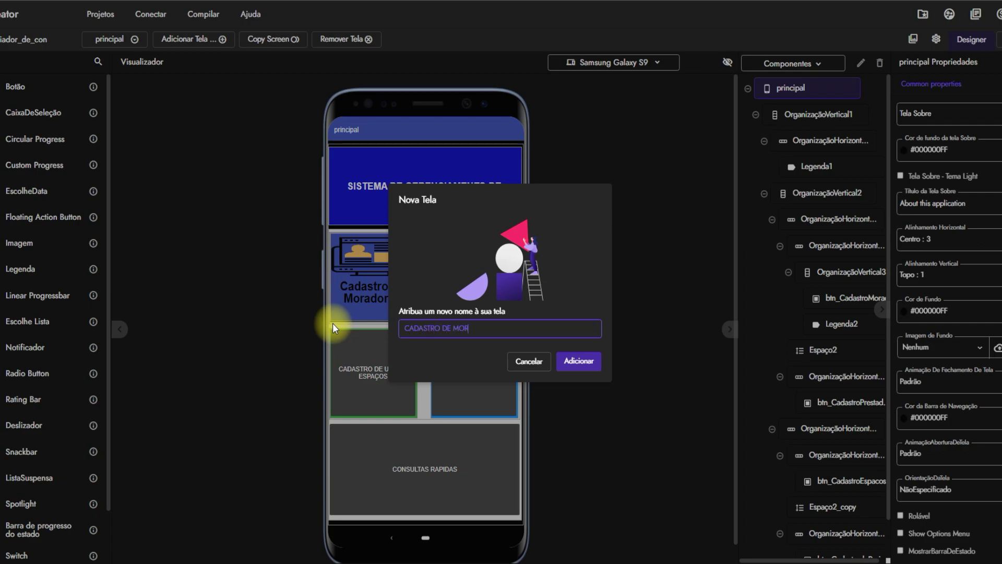
pyautogui.write('ADORES')
pyautogui.press('Return')
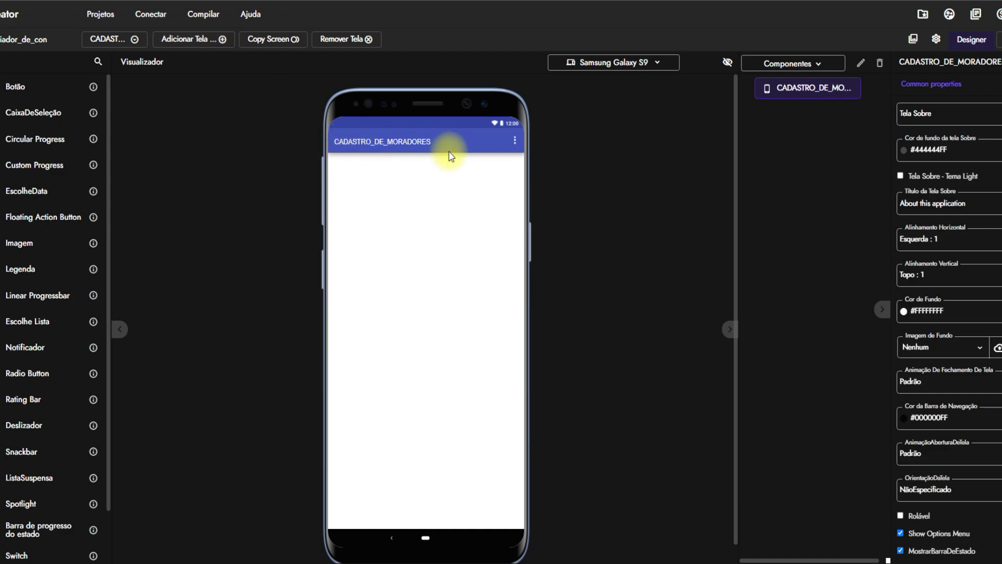
# Add another new screen to the project named CADASTRO DE PRESTADORES.
pyautogui.click(223, 40)
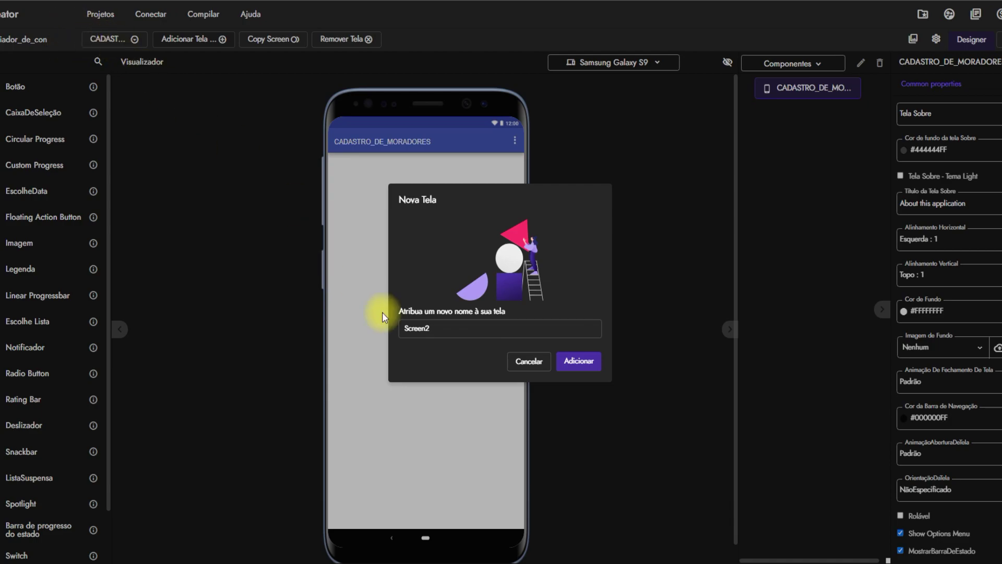
pyautogui.moveTo(459, 329); pyautogui.dragTo(384, 327)
pyautogui.write('CADASTREC')
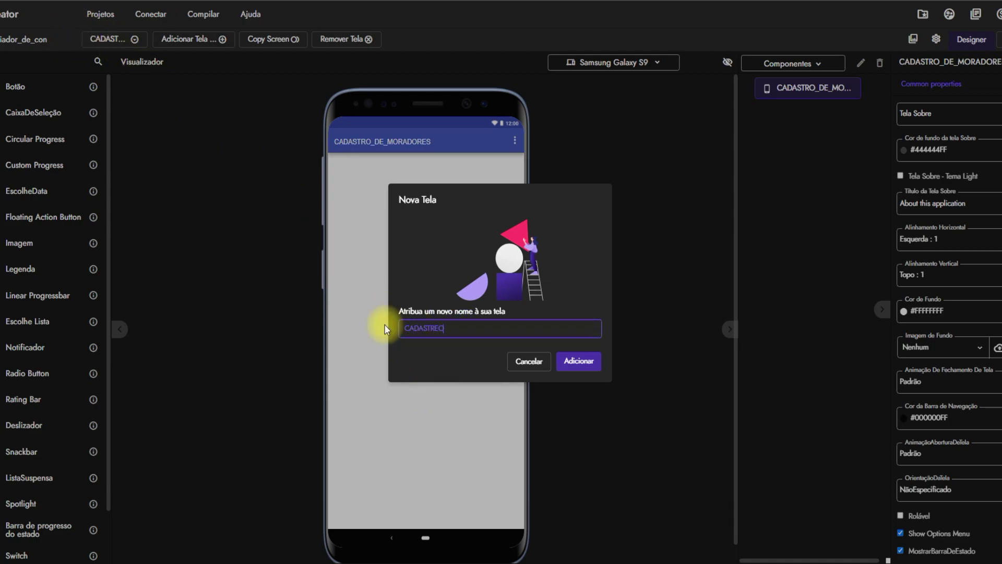
pyautogui.press('BackSpace')
pyautogui.write('O DE PRESTADORES')
pyautogui.press('Return')
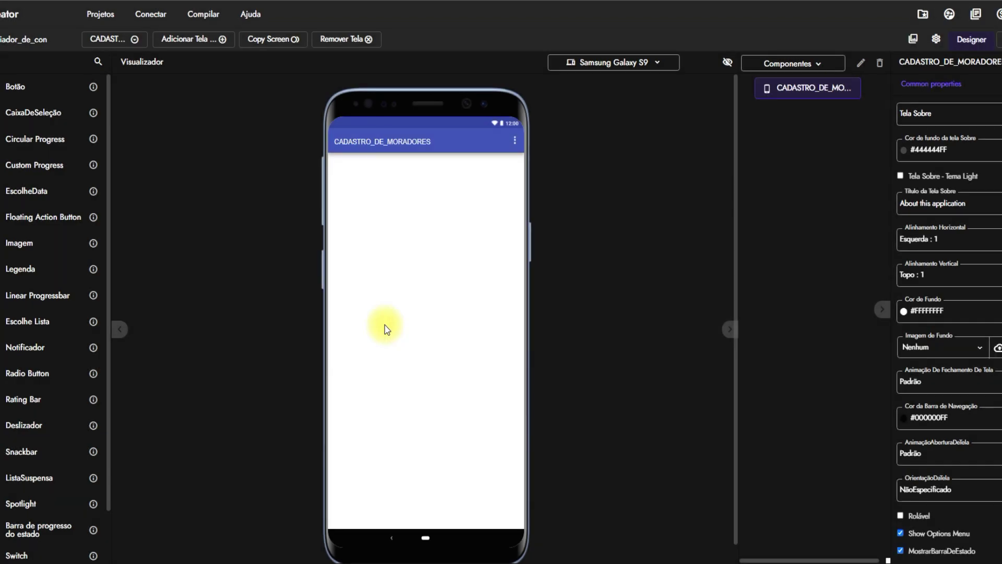
# Add another new screen to the project named CADASTRO DE ESPACOS.
pyautogui.click(221, 39)
pyautogui.click(475, 327)
pyautogui.press('BackSpace')
pyautogui.press('BackSpace')
pyautogui.press('BackSpace')
pyautogui.press('BackSpace')
pyautogui.press('BackSpace')
pyautogui.press('BackSpace')
pyautogui.press('BackSpace')
pyautogui.write('CAD')
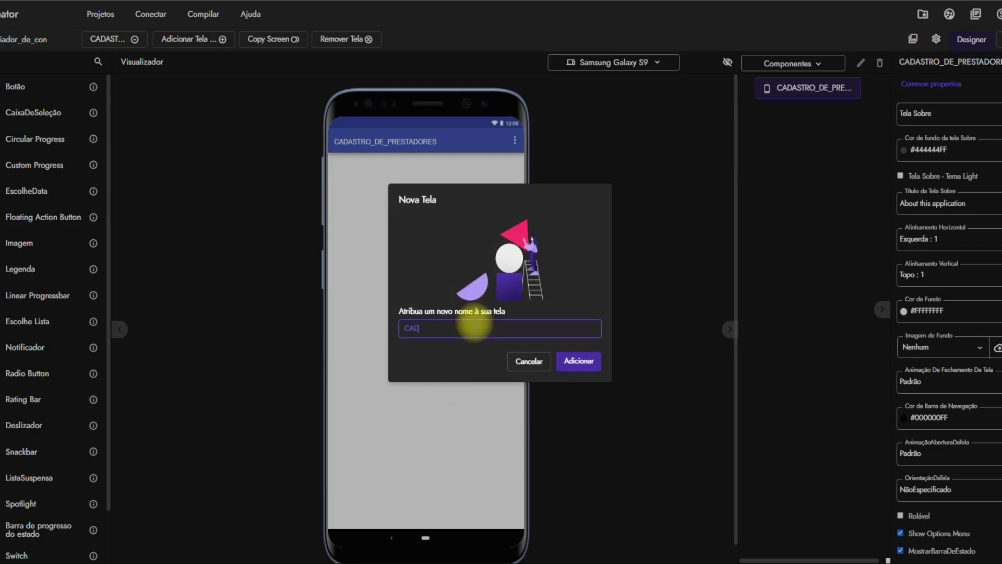
pyautogui.write('ASTRO DE ESC')
pyautogui.write('OLA')
pyautogui.write('COS')
pyautogui.press('BackSpace')
pyautogui.press('BackSpace')
pyautogui.press('BackSpace')
pyautogui.write('PAÇOS')
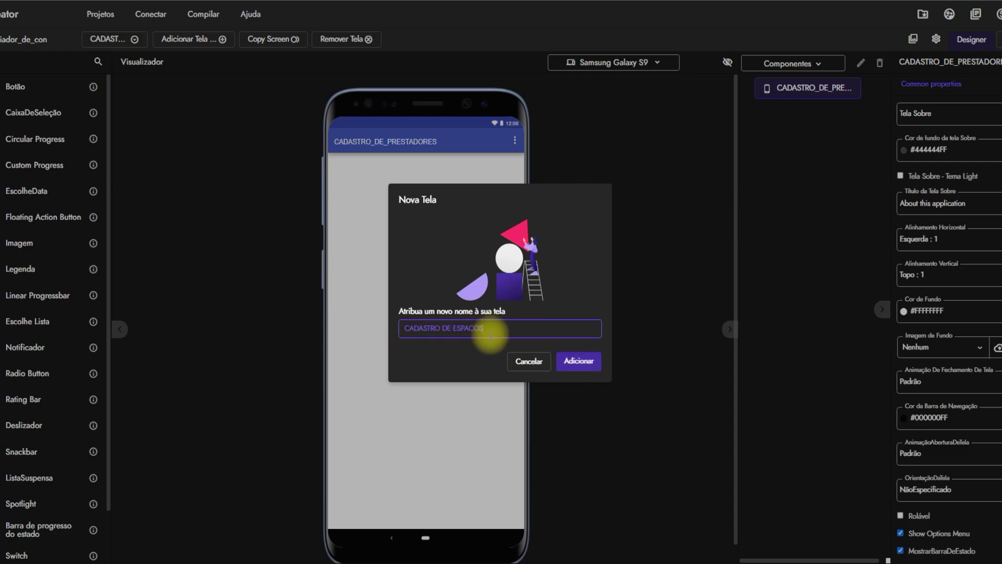
pyautogui.click(581, 360)
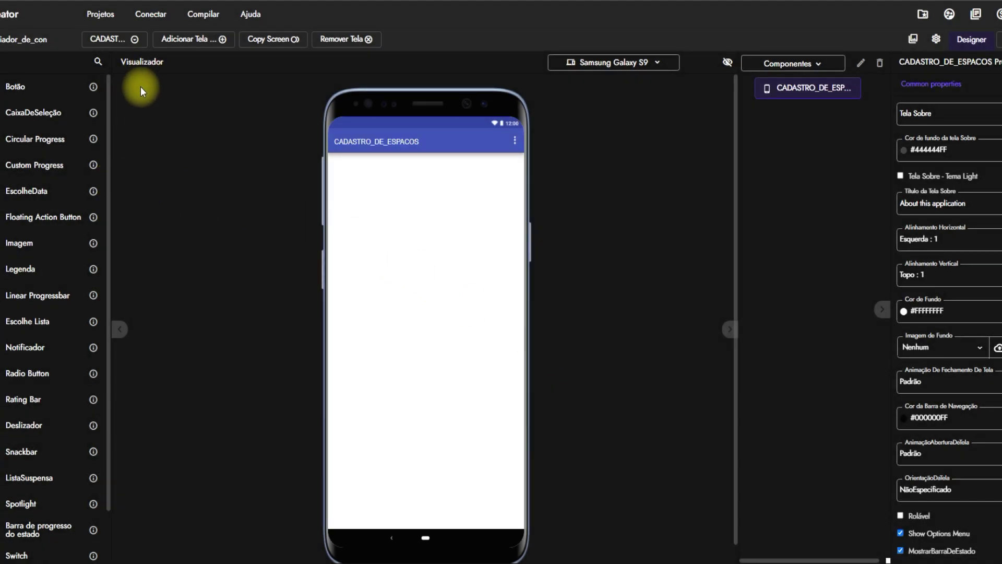
# Add another new screen to the project named CADASTRO DE PERIODICOS.
pyautogui.click(202, 41)
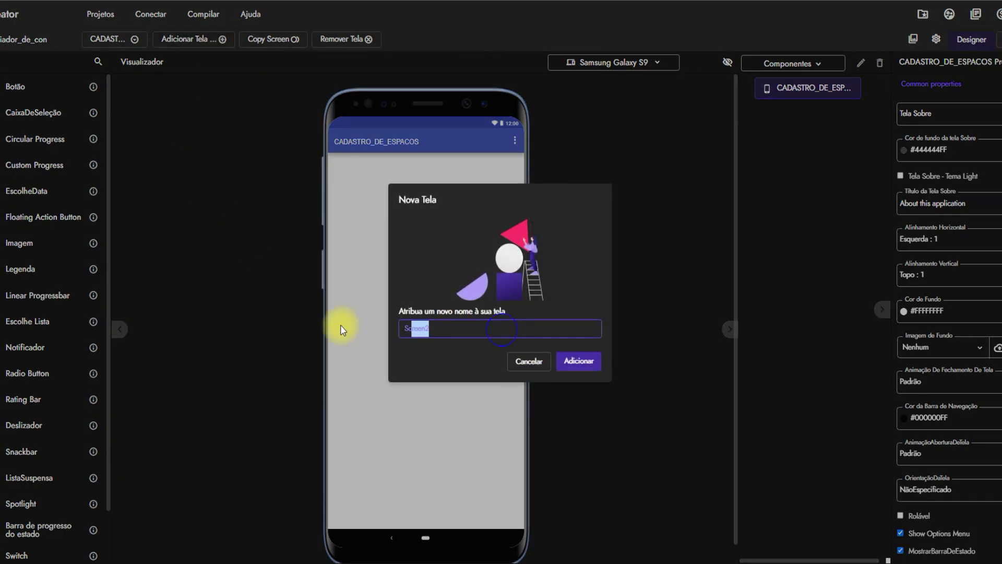
pyautogui.press('BackSpace')
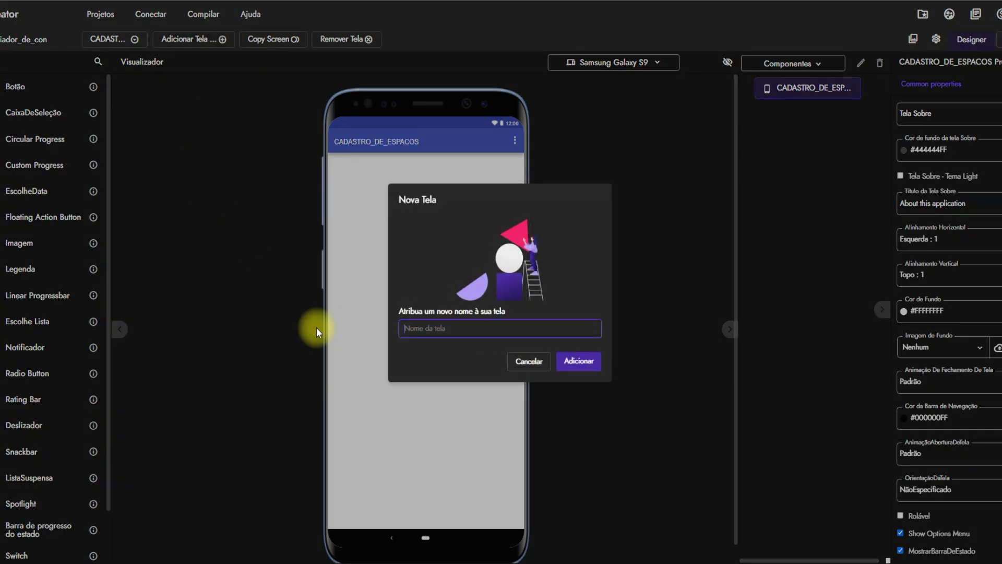
pyautogui.write('CADASTRO DE PERIODICOS')
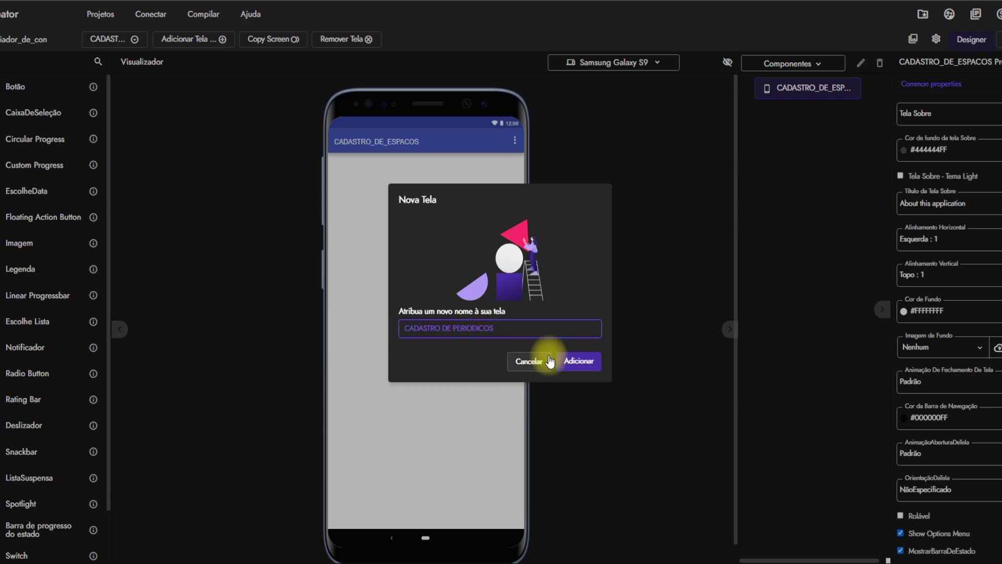
pyautogui.click(578, 364)
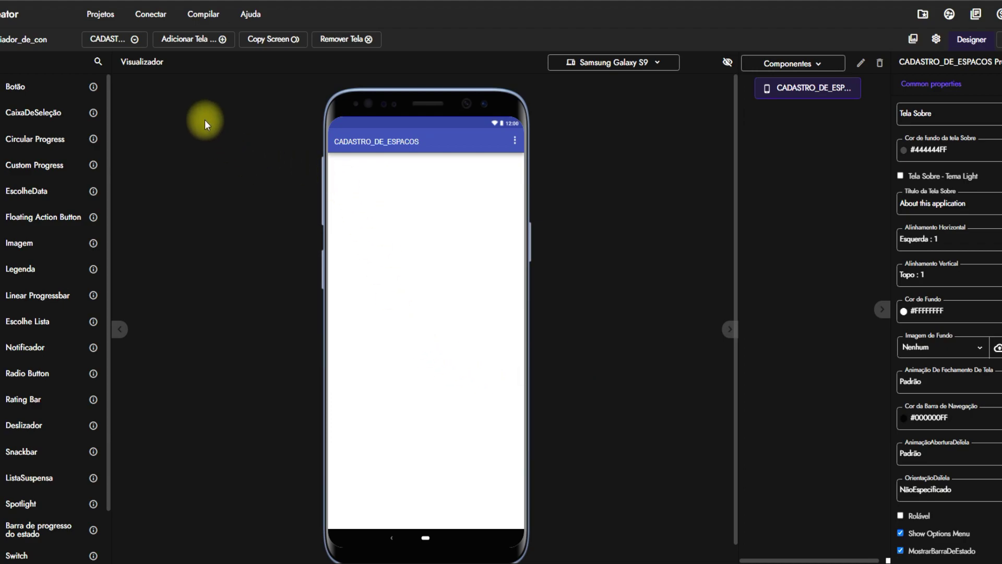
# Switch to the CADASTRO_DE_MORADORES screen and set its About screen background color to dark grey #616161FF.
pyautogui.click(134, 40)
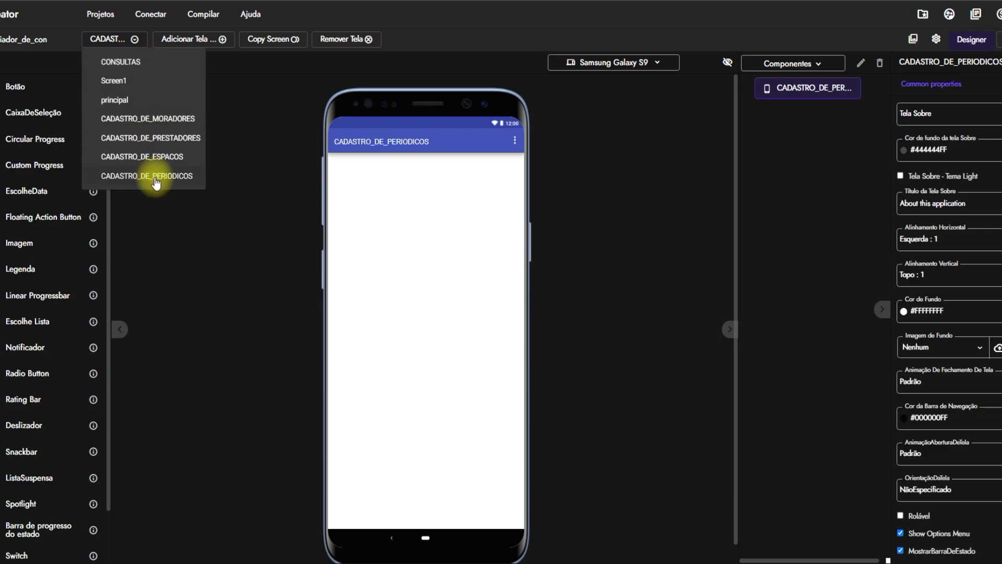
pyautogui.click(139, 123)
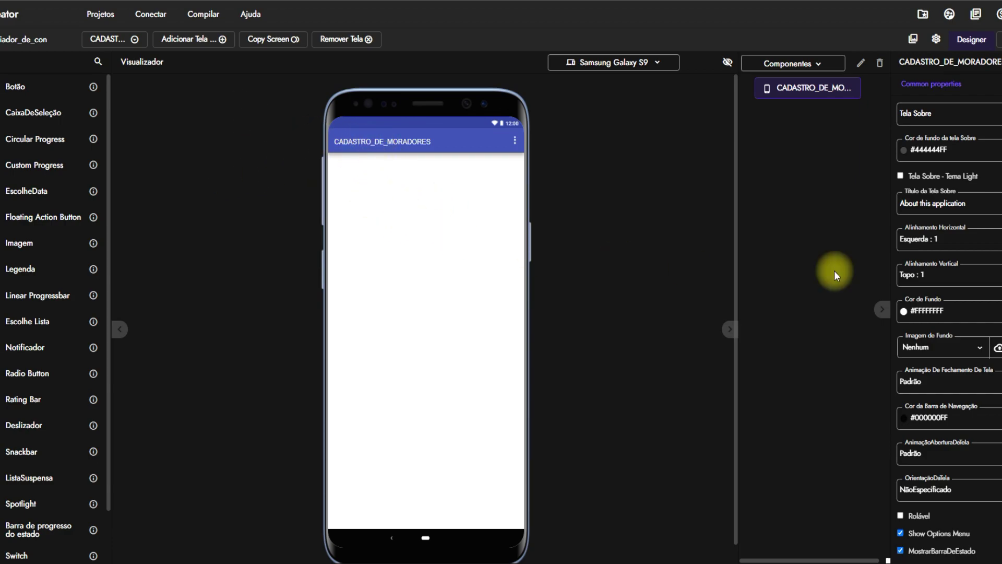
pyautogui.click(904, 150)
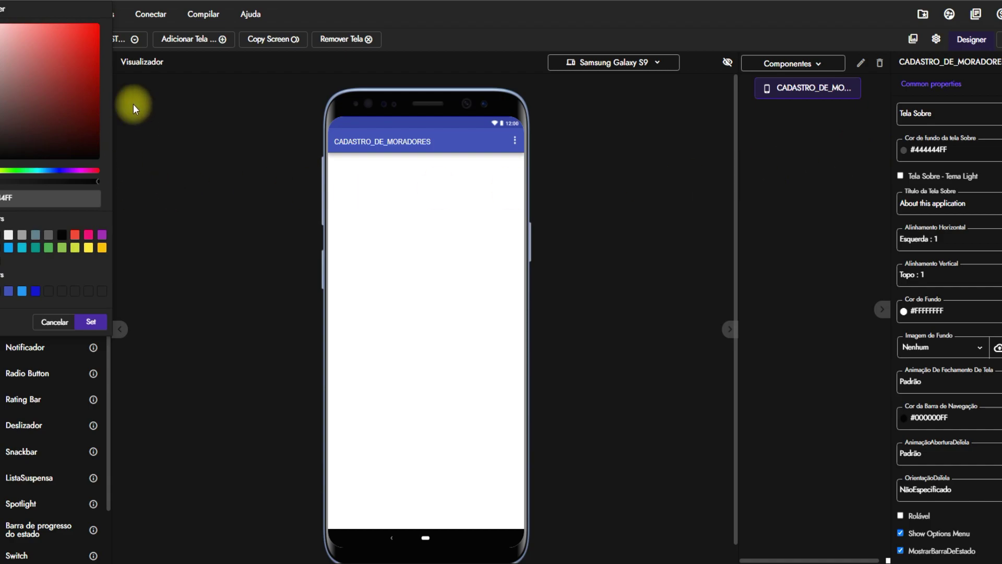
pyautogui.click(49, 236)
pyautogui.click(91, 324)
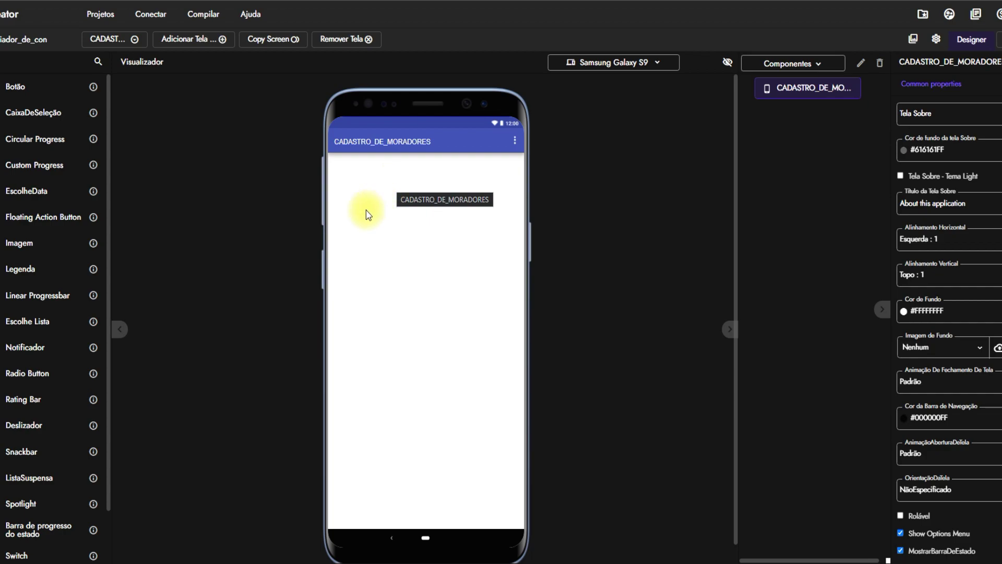
pyautogui.click(906, 154)
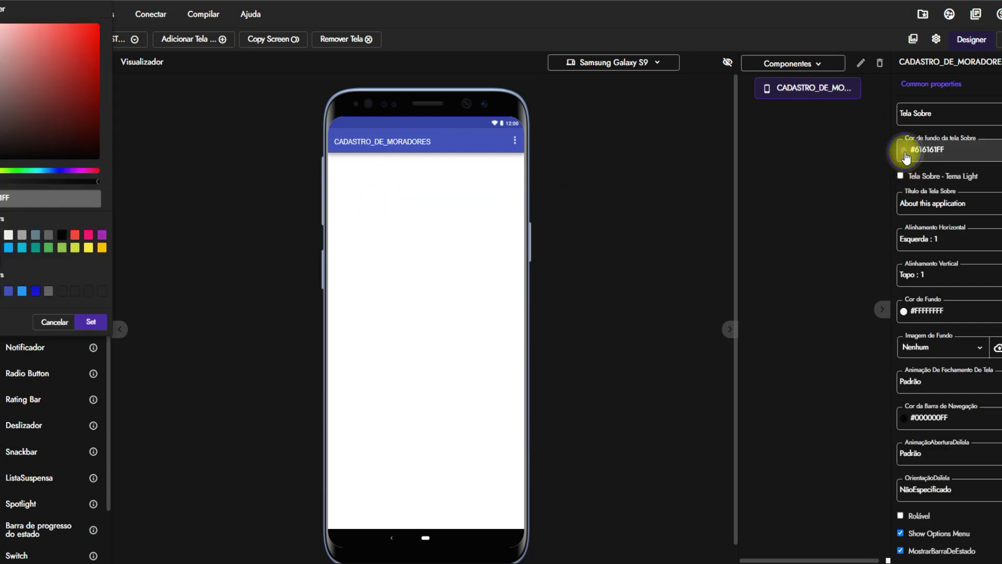
pyautogui.click(49, 239)
pyautogui.click(91, 321)
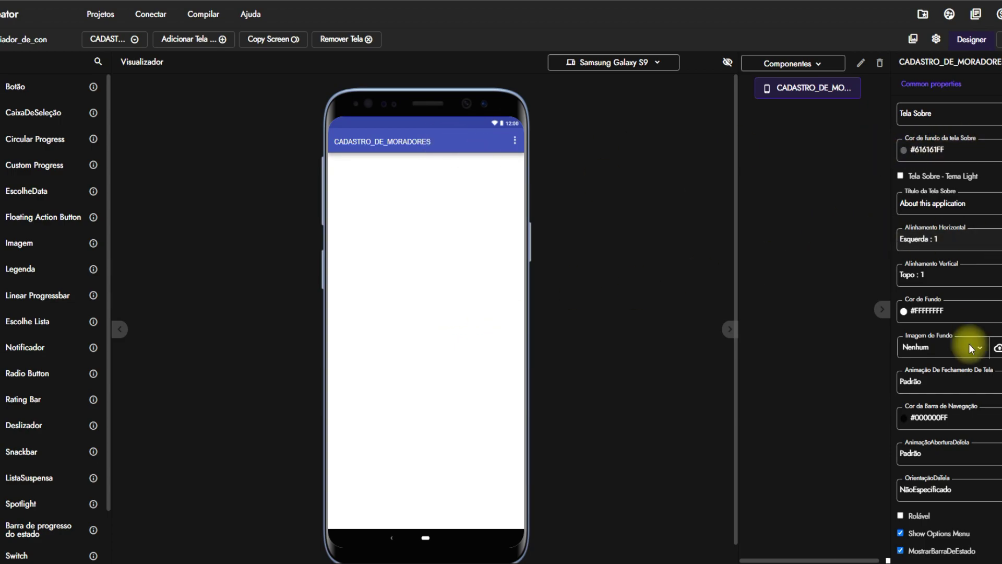
# Set the main background color of the CADASTRO_DE_MORADORES screen to dark grey #616161FF.
pyautogui.click(907, 311)
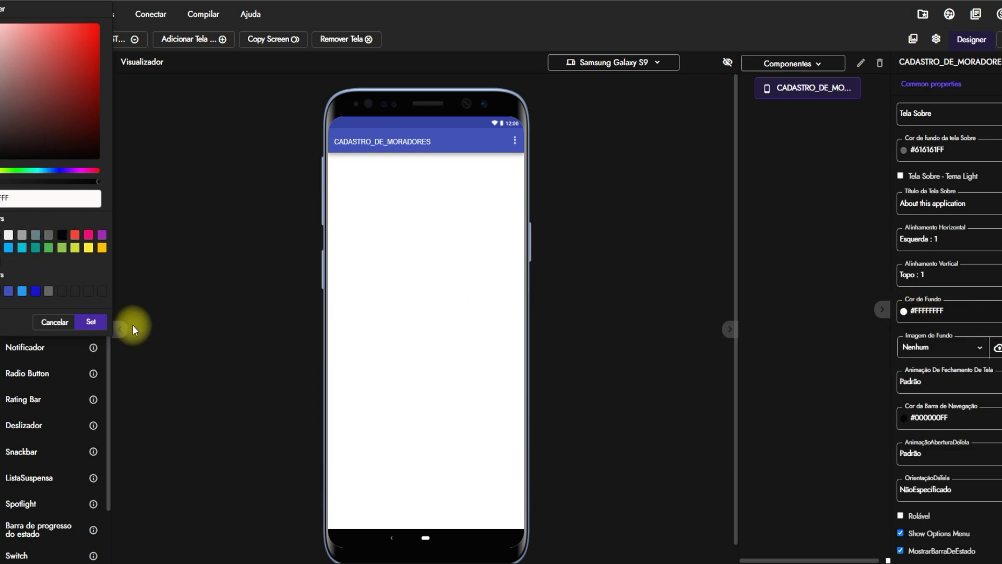
pyautogui.click(92, 323)
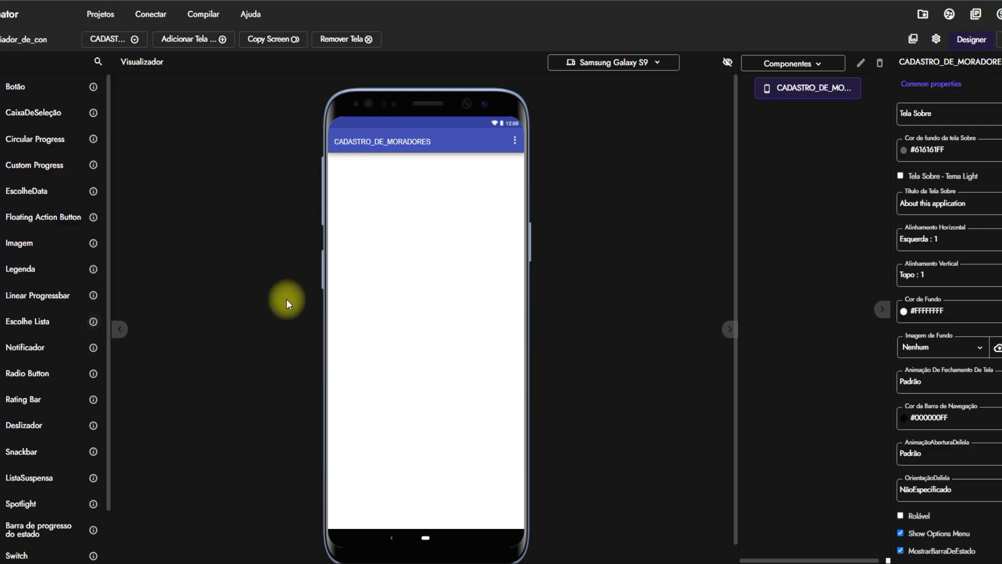
pyautogui.click(907, 315)
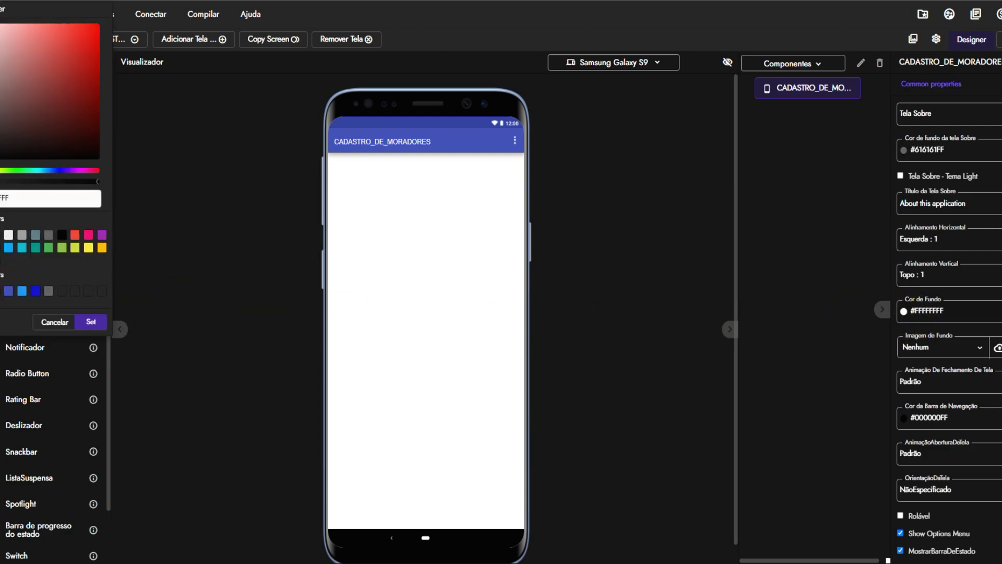
pyautogui.click(92, 323)
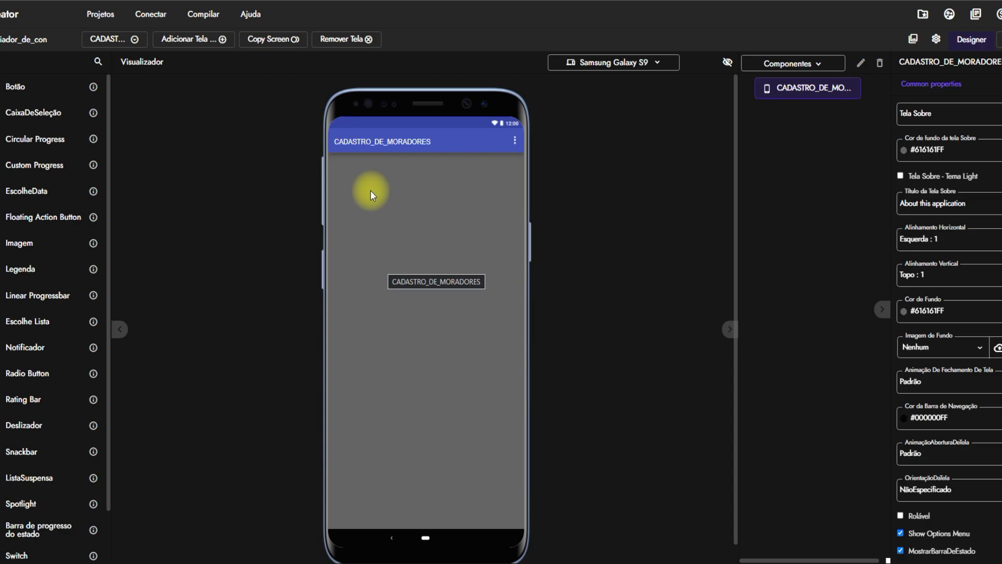
# Add an OrganizaçãoHorizontal at the top of the CADASTRO_DE_MORADORES screen and set its width to Preencher principal.
pyautogui.click(14, 94)
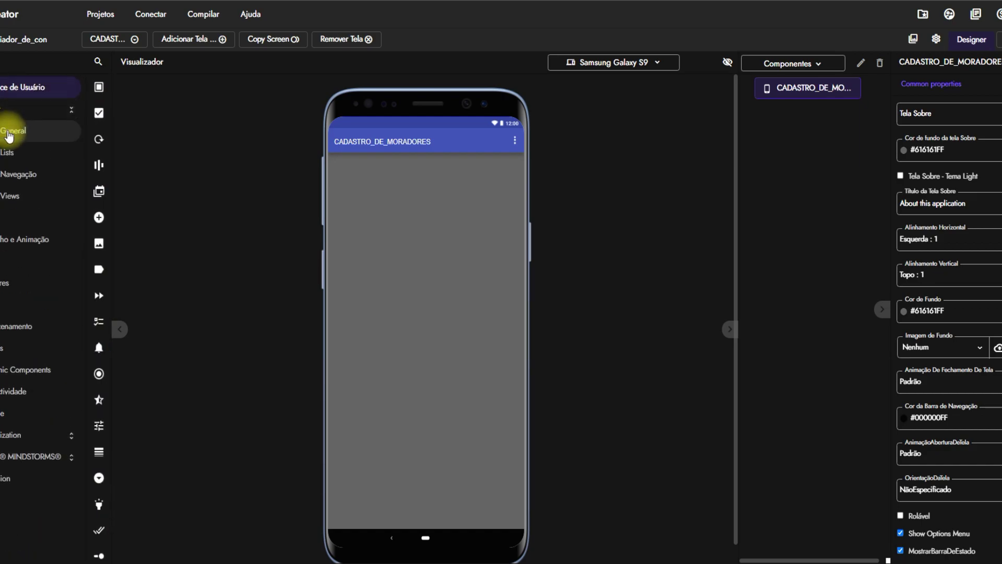
pyautogui.click(9, 135)
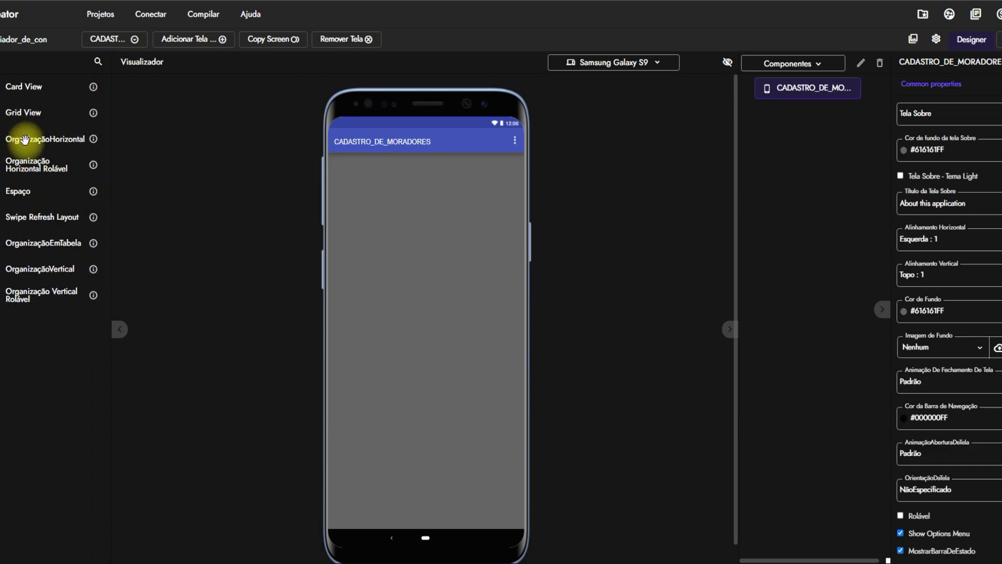
pyautogui.moveTo(20, 136); pyautogui.dragTo(364, 187)
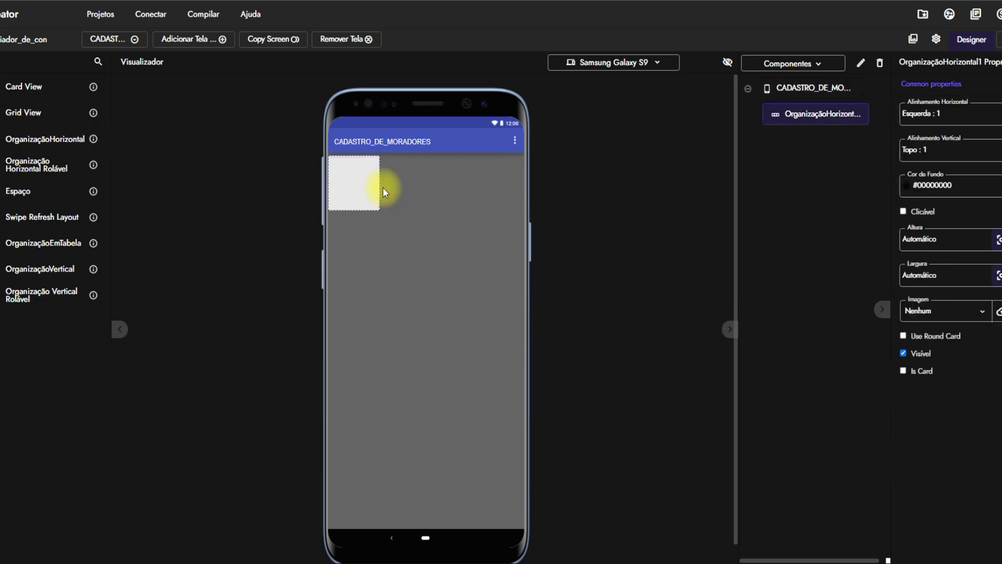
pyautogui.click(935, 275)
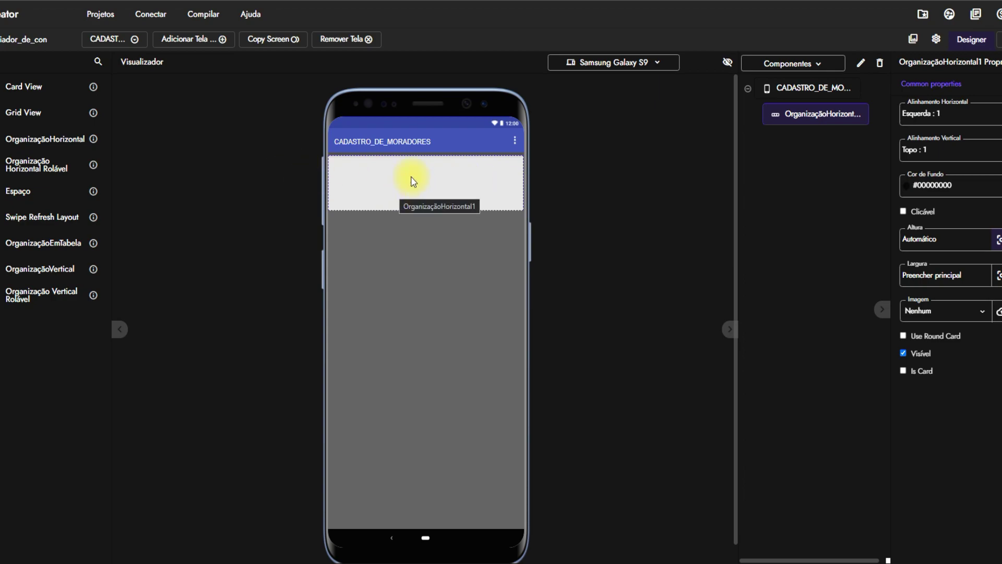
# Add a Legenda inside the OrganizaçãoHorizontal at the top of the CADASTRO_DE_MORADORES screen.
pyautogui.click(33, 157)
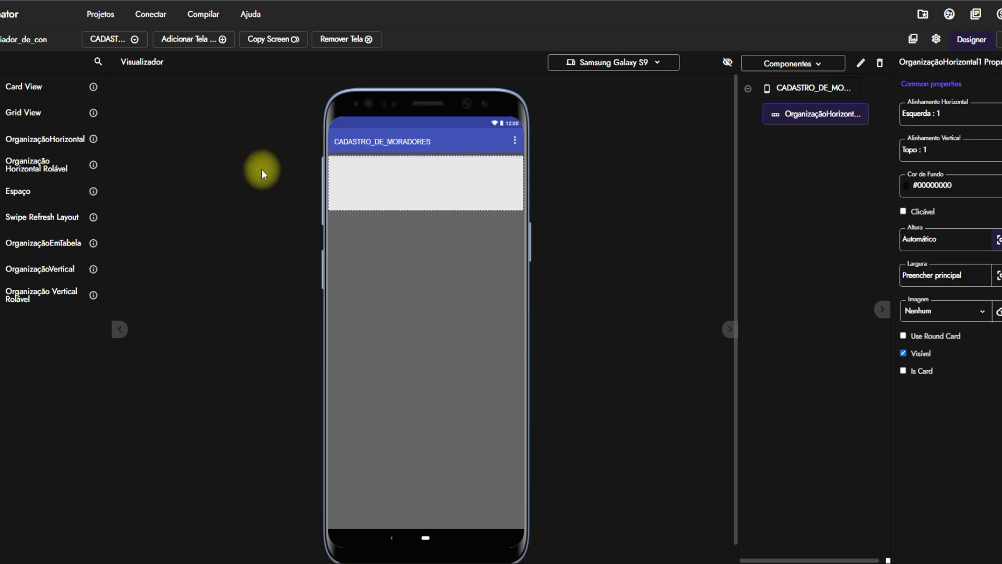
pyautogui.moveTo(54, 218)
pyautogui.click(13, 125)
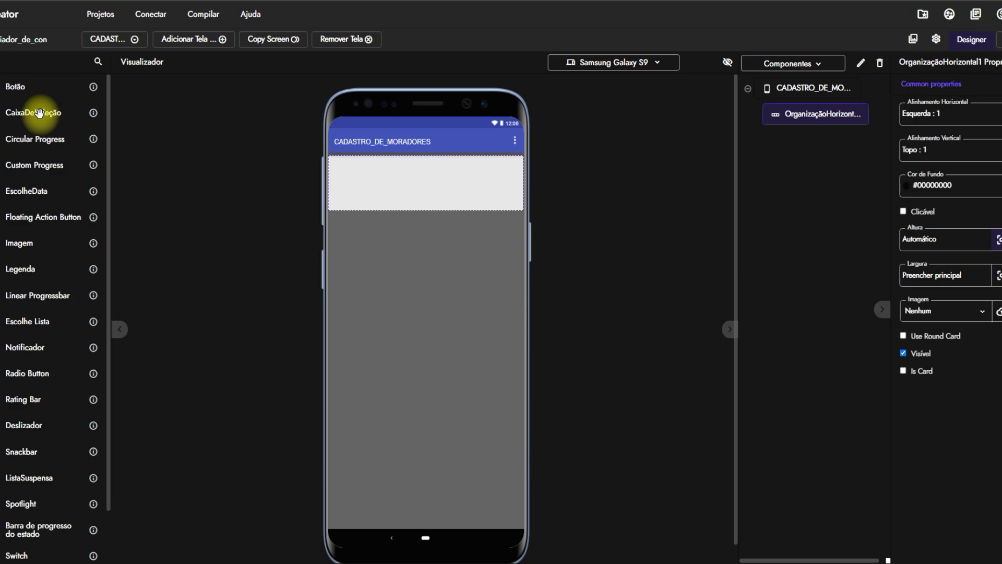
pyautogui.click(17, 268)
pyautogui.moveTo(16, 268); pyautogui.dragTo(343, 183)
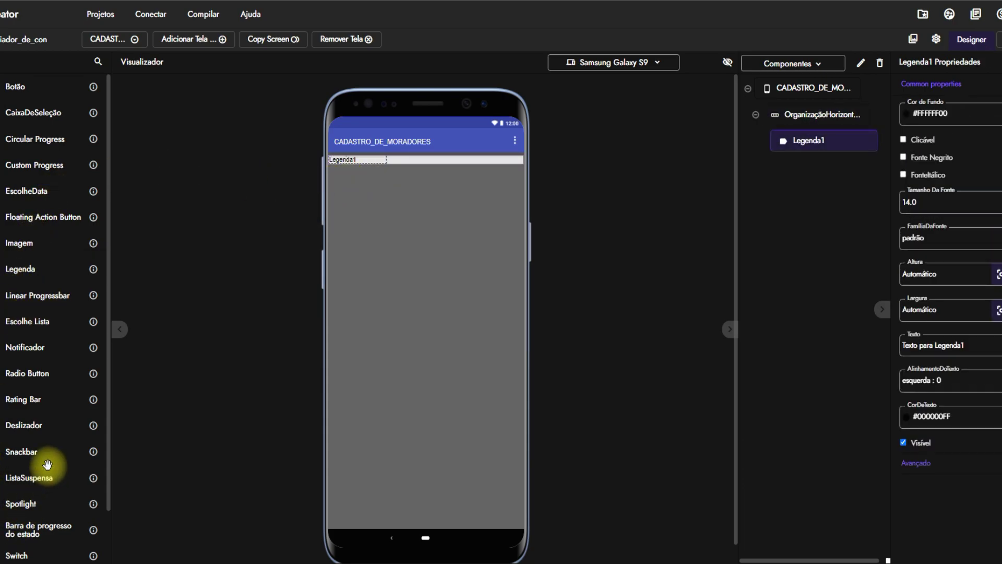
# Add a CaixaDeTexto beside the Legenda in the same row and set its width to Preencher principal.
pyautogui.scroll(-1, 47, 448)
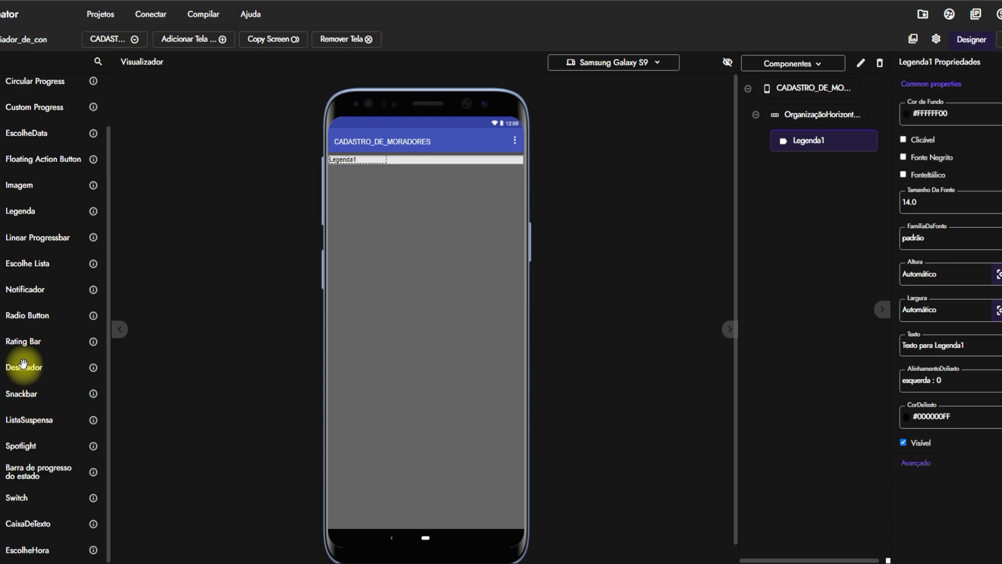
pyautogui.moveTo(28, 522); pyautogui.dragTo(444, 163)
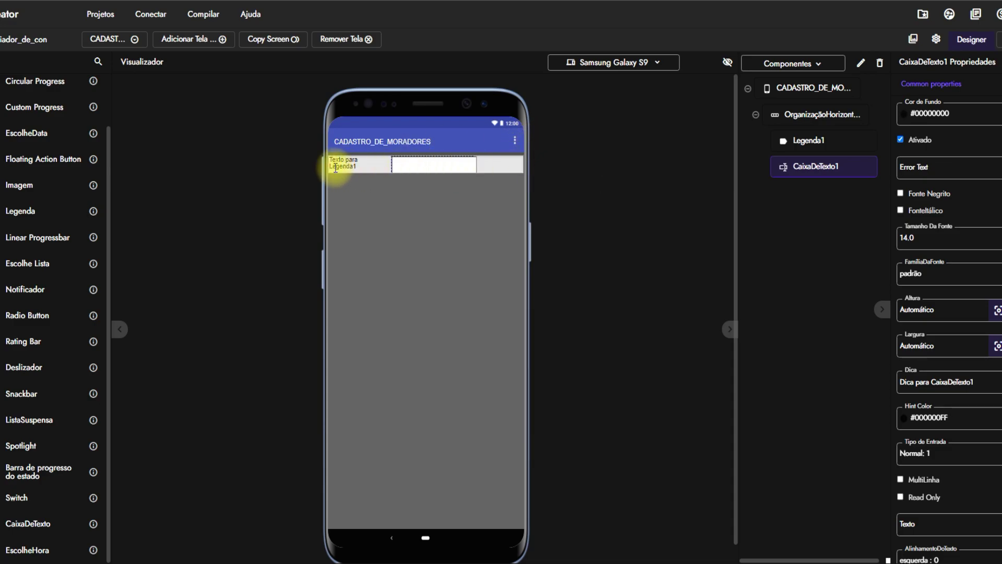
pyautogui.click(432, 162)
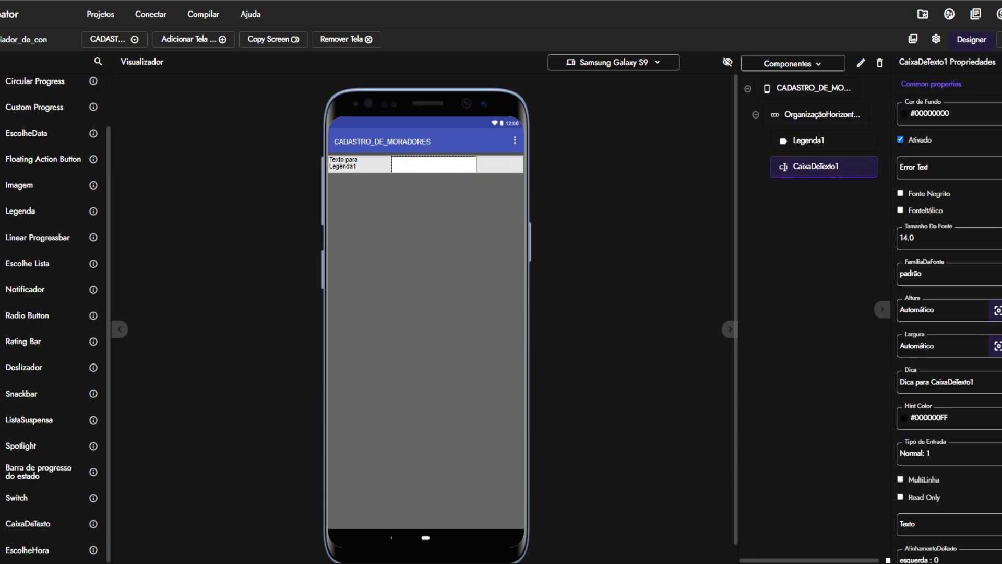
pyautogui.click(934, 345)
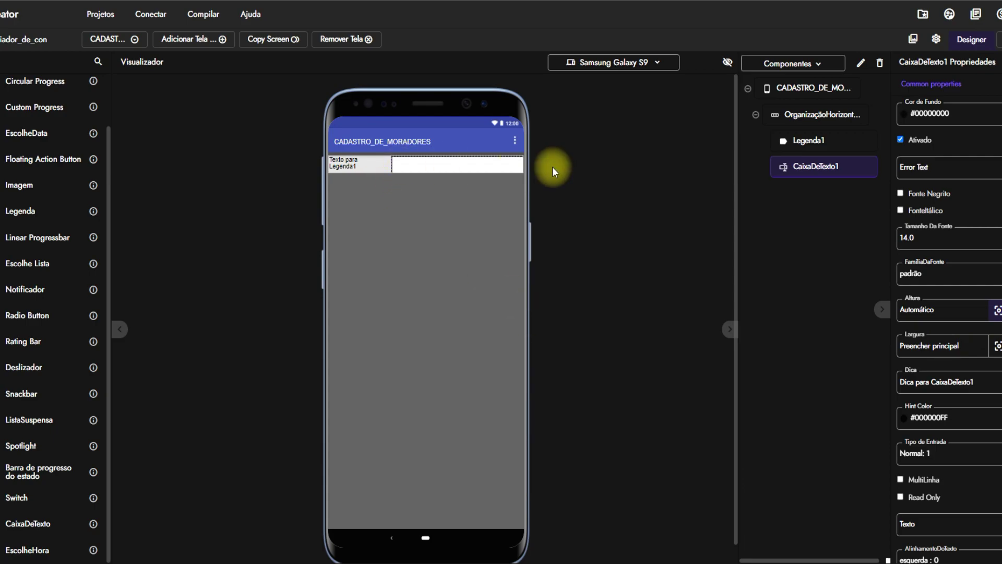
# Set the text of the Legenda in the row to NOME.
pyautogui.click(339, 165)
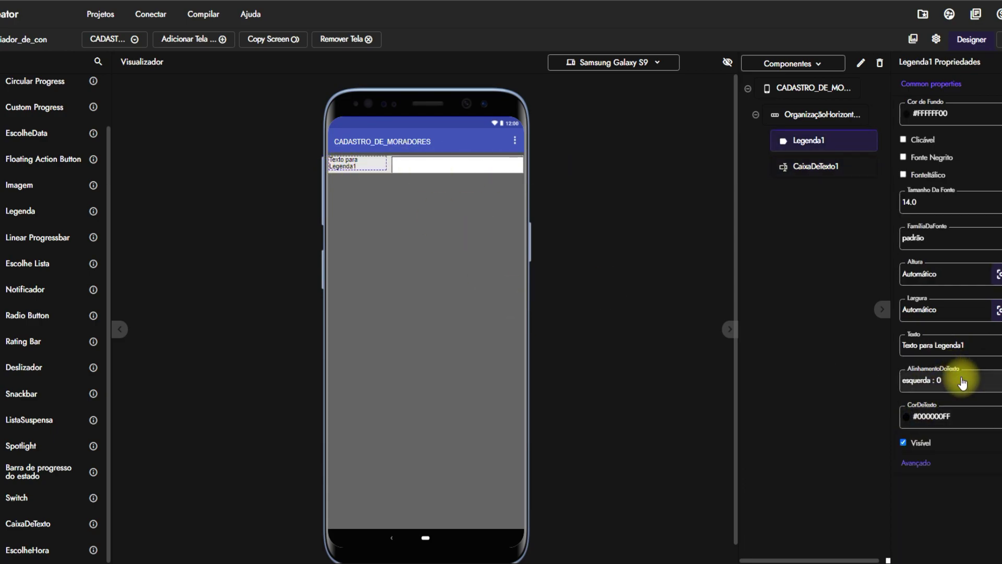
pyautogui.click(967, 345)
pyautogui.press('BackSpace')
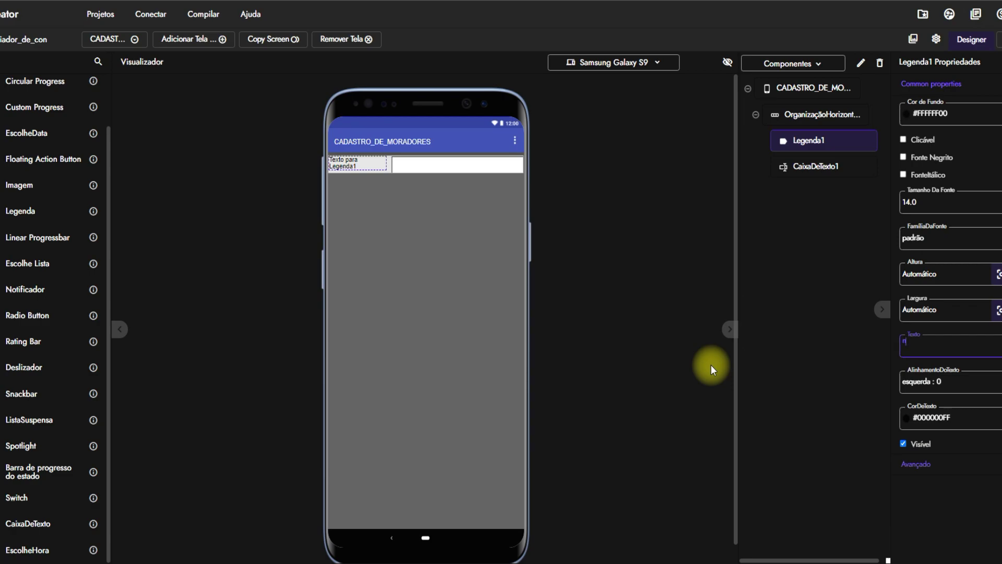
pyautogui.write('NOM')
pyautogui.press('BackSpace')
pyautogui.press('BackSpace')
pyautogui.write('NOME')
pyautogui.press('Return')
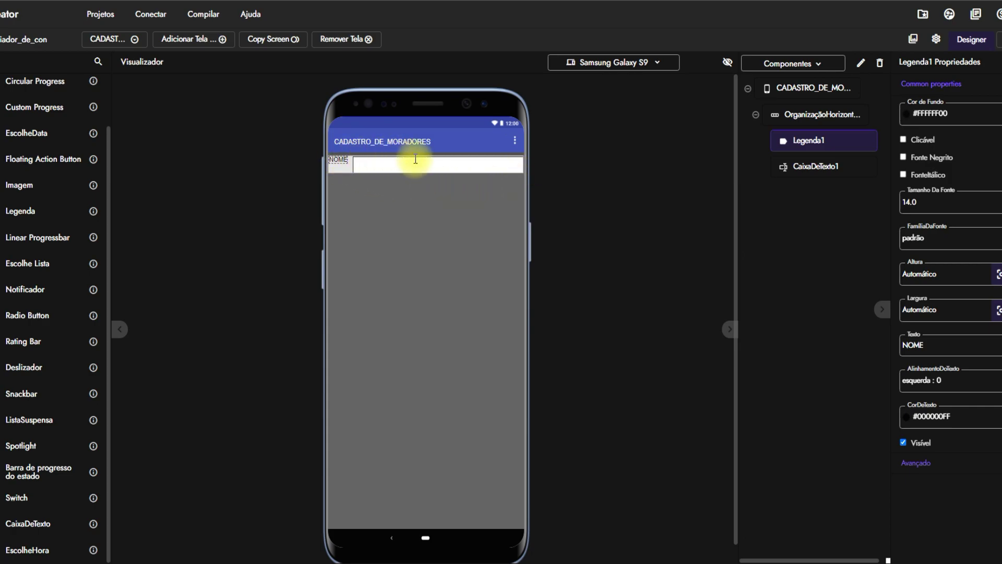
# Copy the OrganizaçãoHorizontal that holds the NOME label and its text box.
pyautogui.click(346, 173)
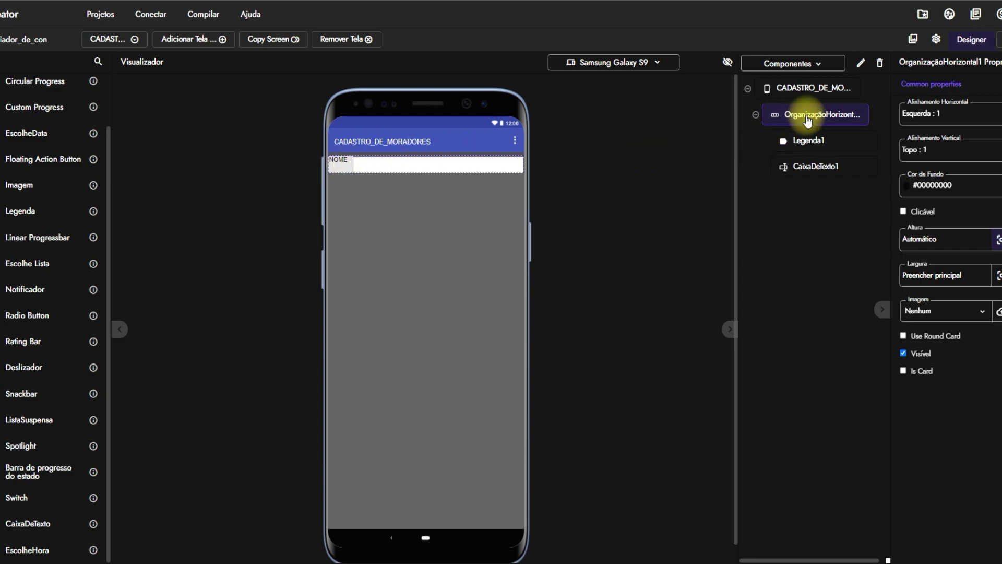
pyautogui.rightClick(342, 169)
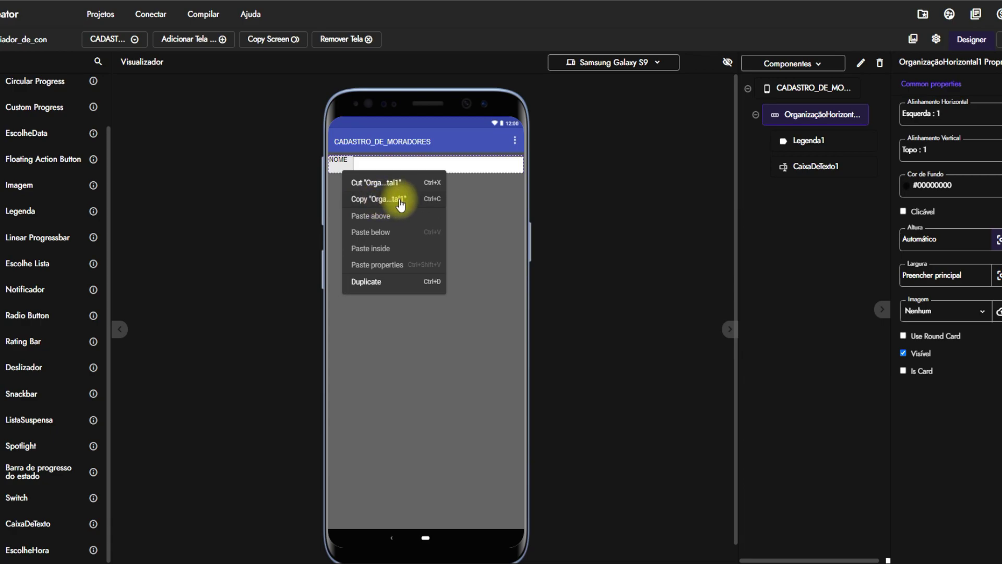
pyautogui.click(387, 199)
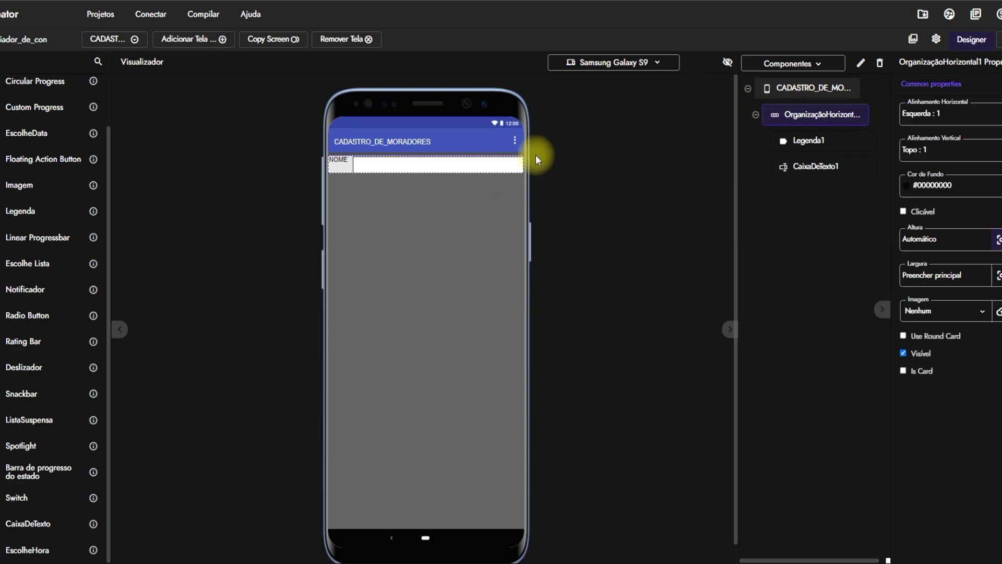
# Add an OrganizaçãoVertical below the NOME row and set its width and height to Preencher principal.
pyautogui.click(781, 93)
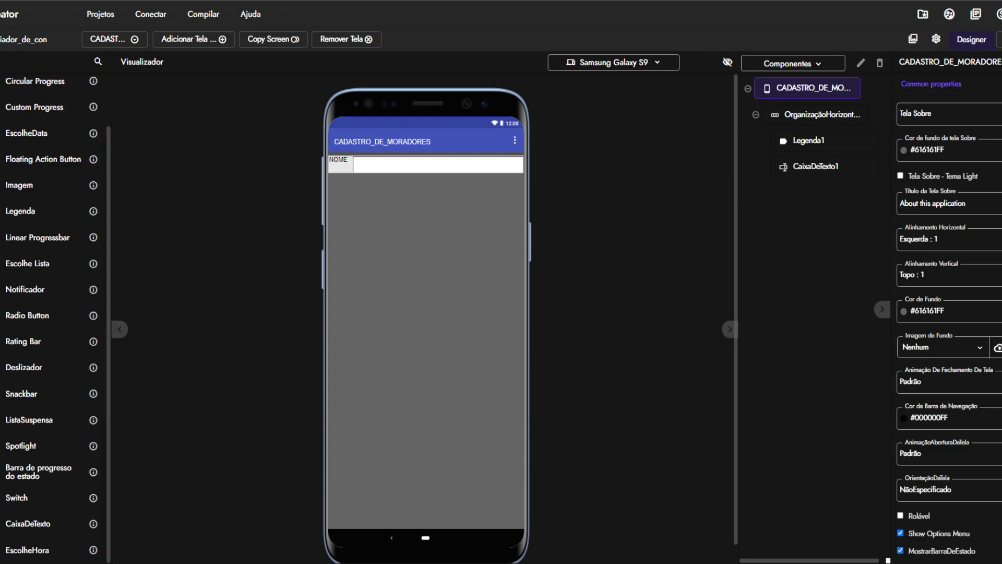
pyautogui.moveTo(5, 111)
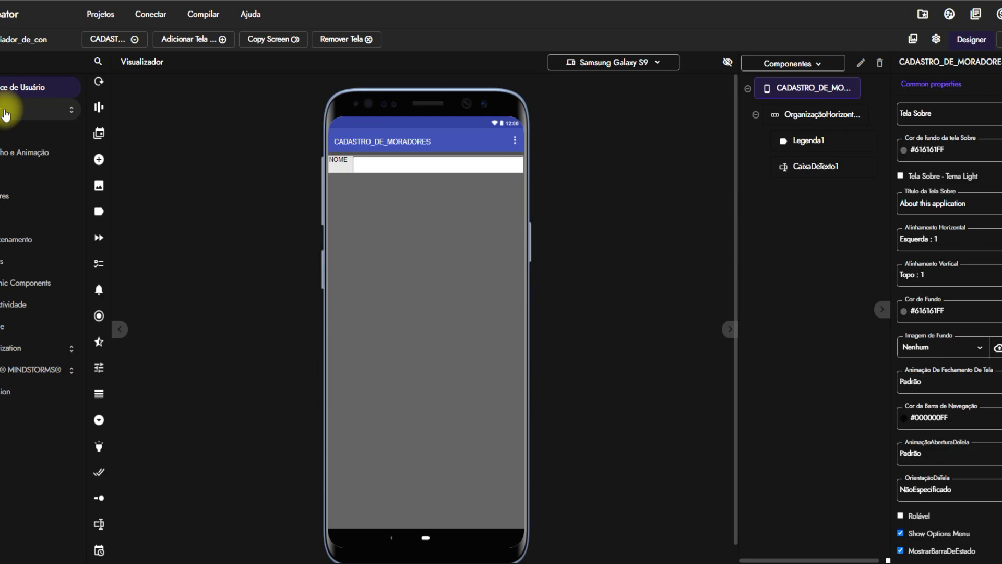
pyautogui.click(6, 112)
pyautogui.click(10, 131)
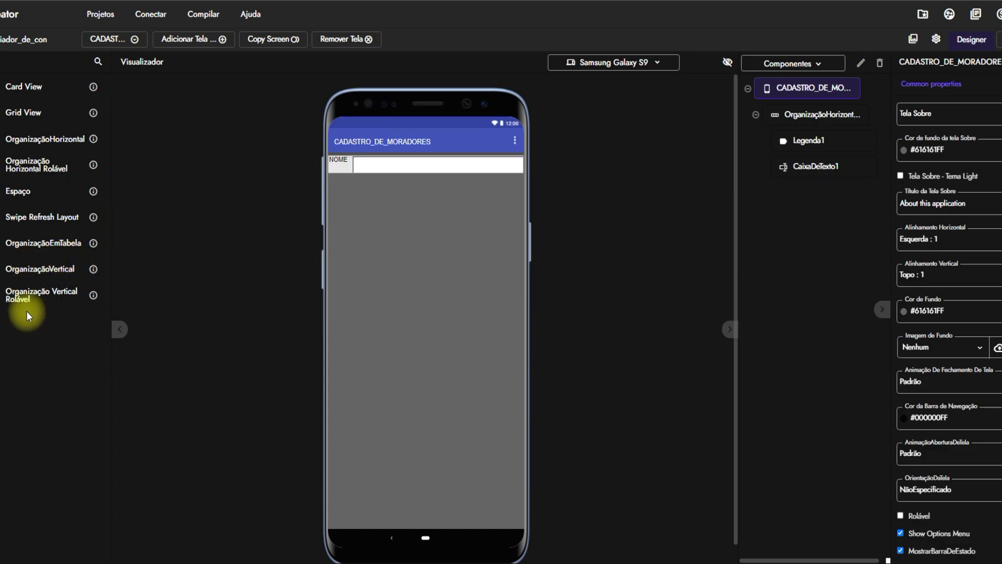
pyautogui.moveTo(25, 270); pyautogui.dragTo(407, 213)
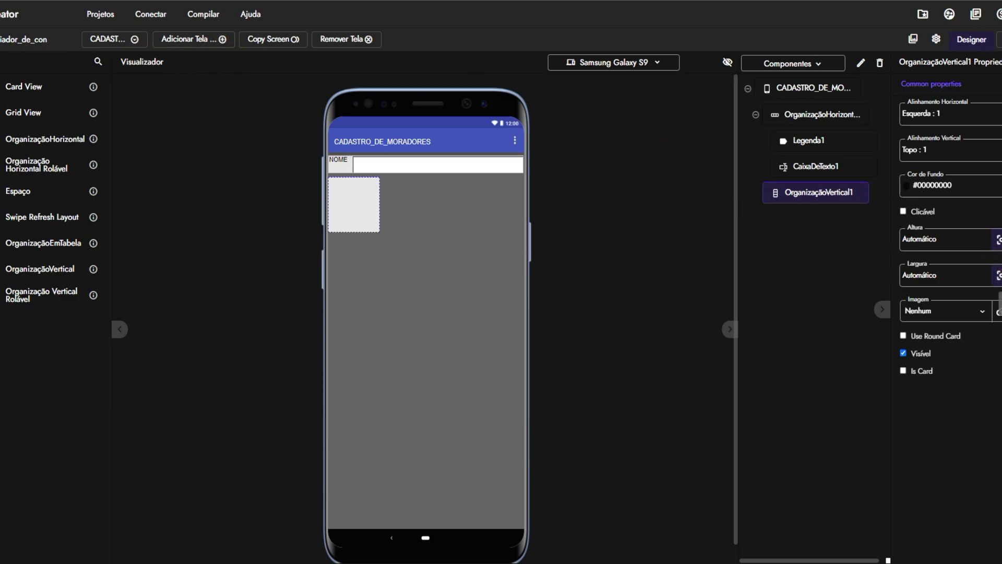
pyautogui.click(998, 276)
pyautogui.click(998, 239)
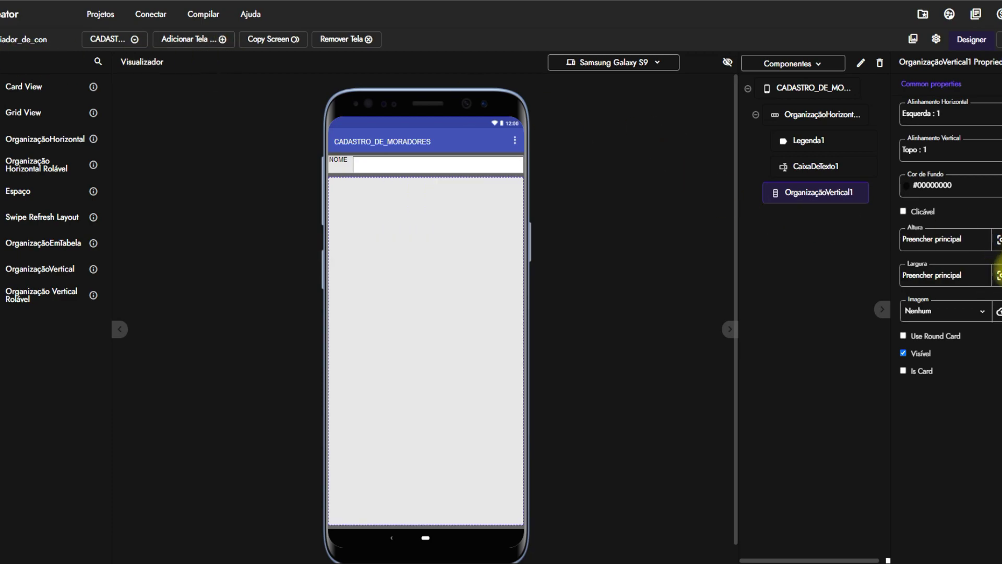
# Move the NOME row into the OrganizaçãoVertical and set the vertical container's background color to dark grey #616161FF.
pyautogui.click(345, 171)
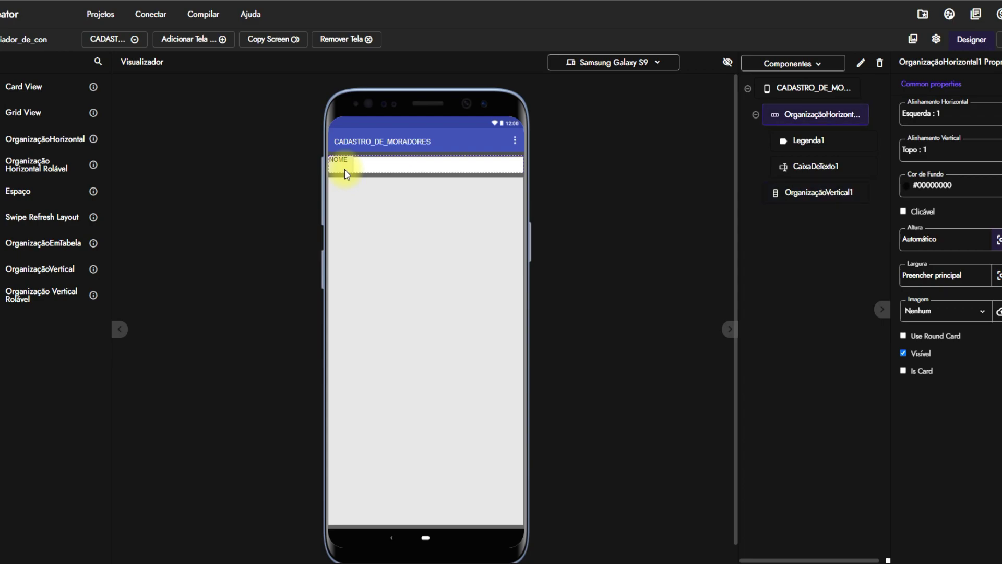
pyautogui.moveTo(344, 170); pyautogui.dragTo(346, 210)
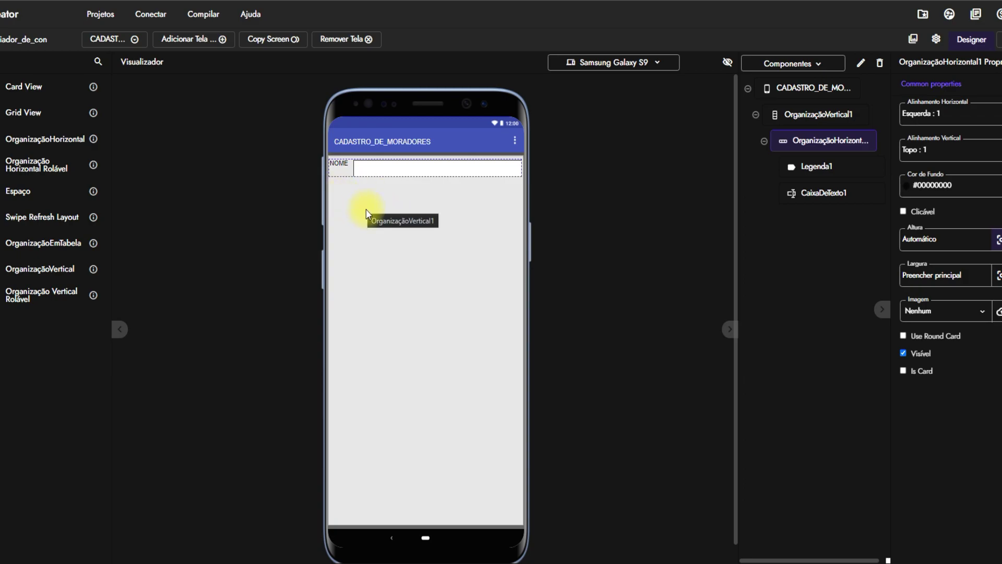
pyautogui.click(476, 282)
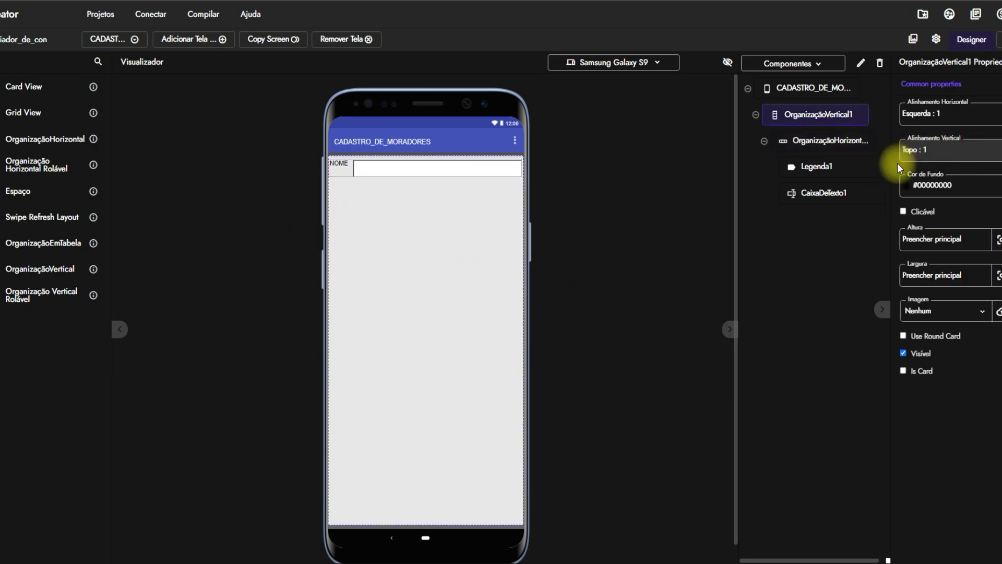
pyautogui.click(905, 186)
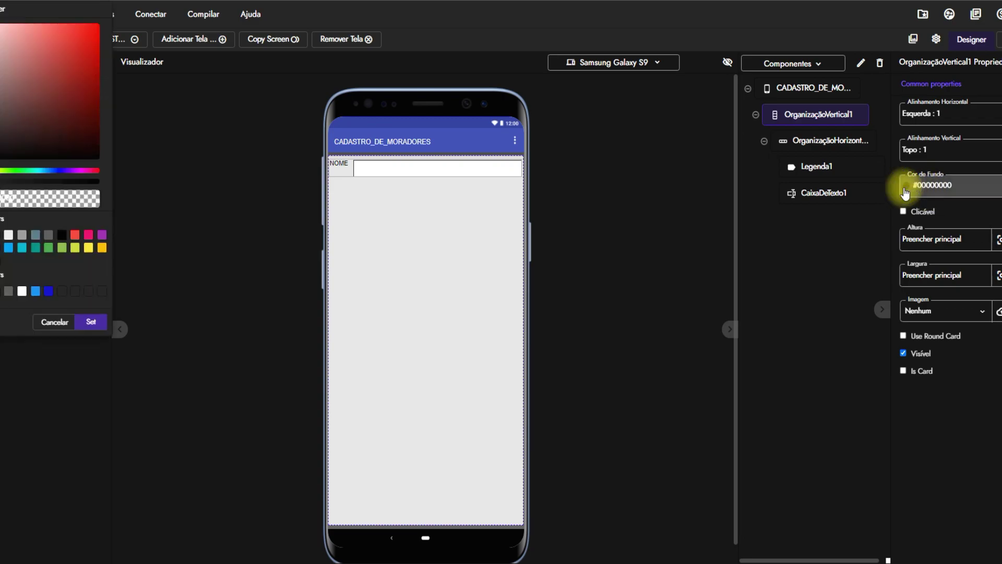
pyautogui.click(49, 235)
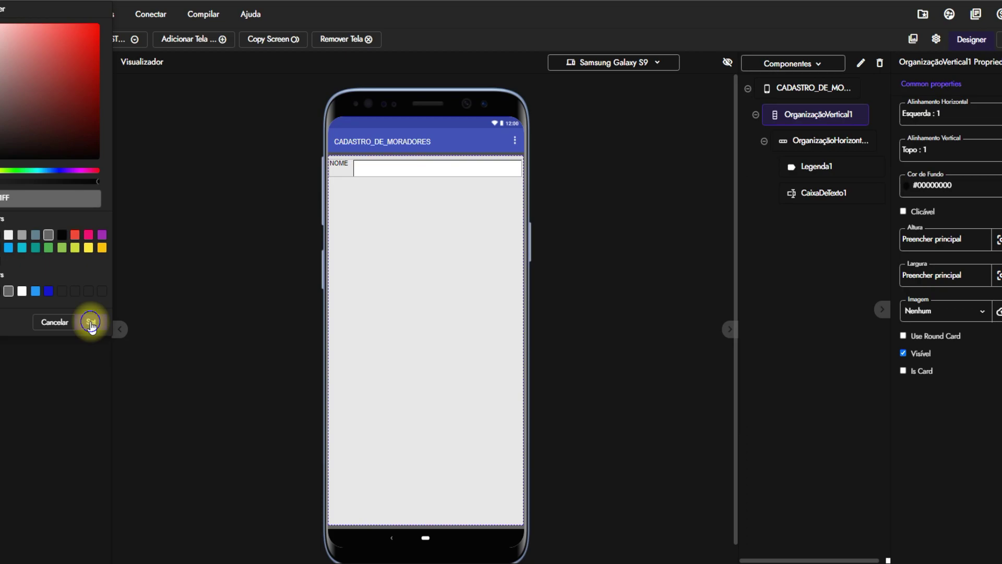
pyautogui.click(91, 322)
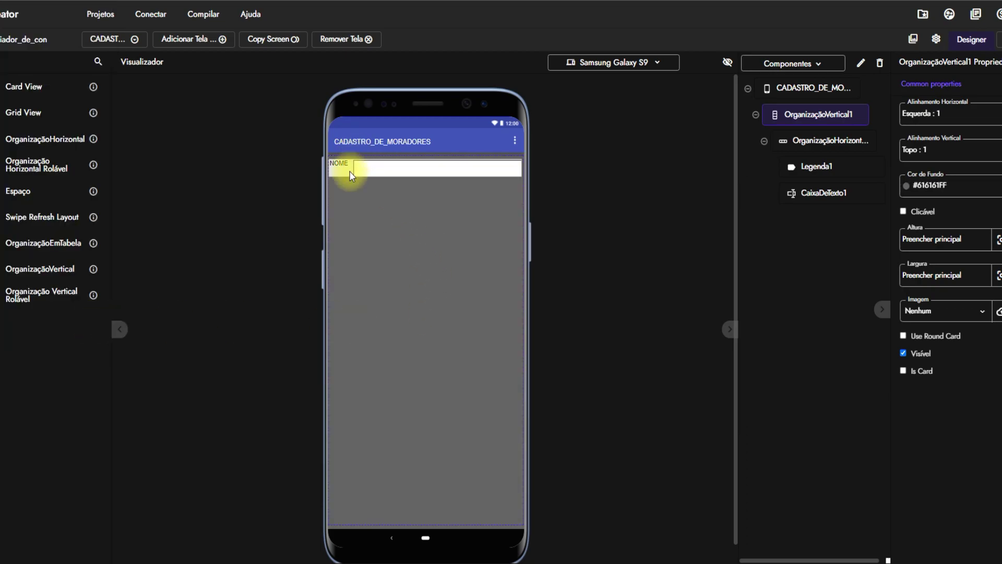
# Paste four copies of the NOME row inside the OrganizaçãoVertical.
pyautogui.rightClick(358, 206)
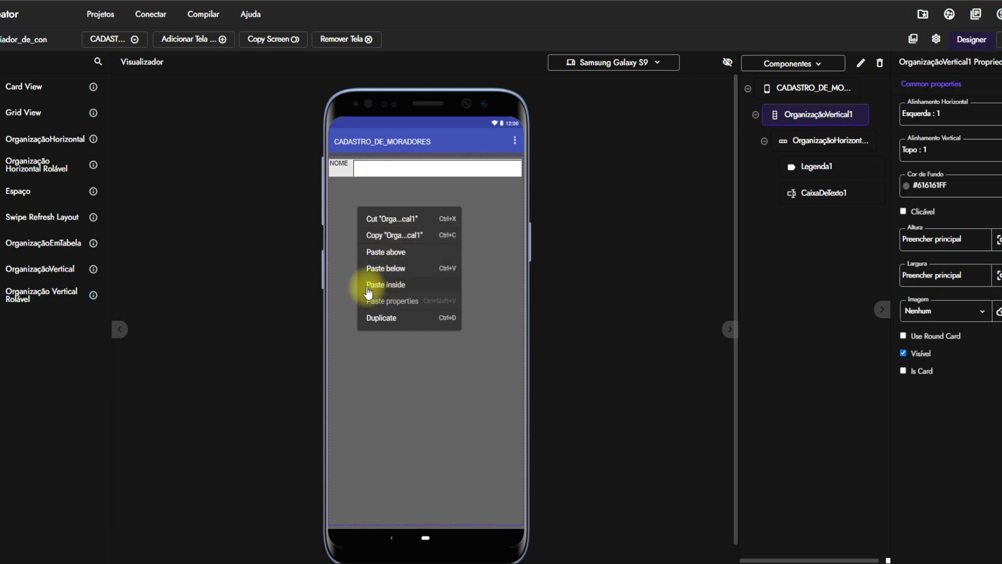
pyautogui.click(400, 287)
pyautogui.rightClick(400, 285)
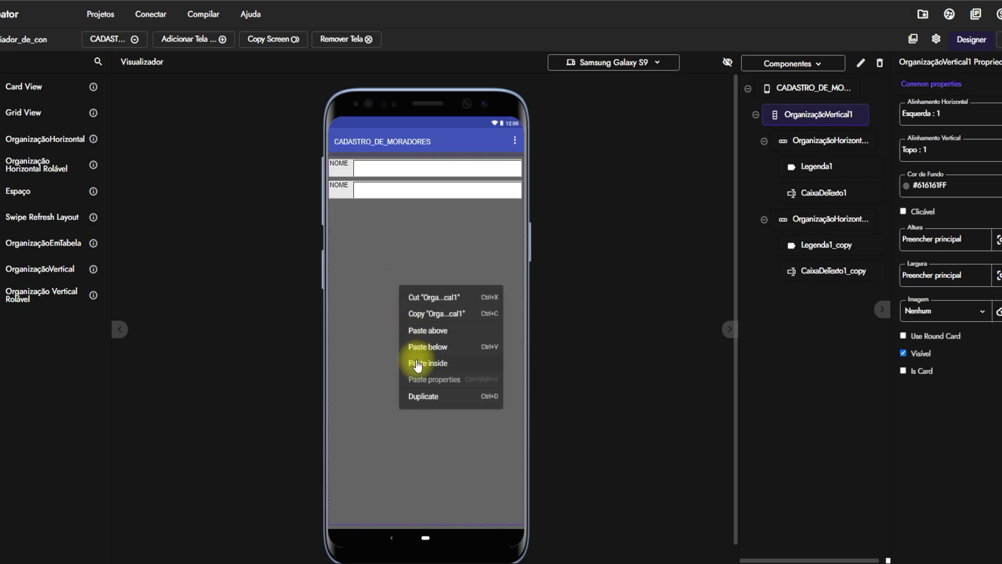
pyautogui.click(414, 362)
pyautogui.rightClick(401, 316)
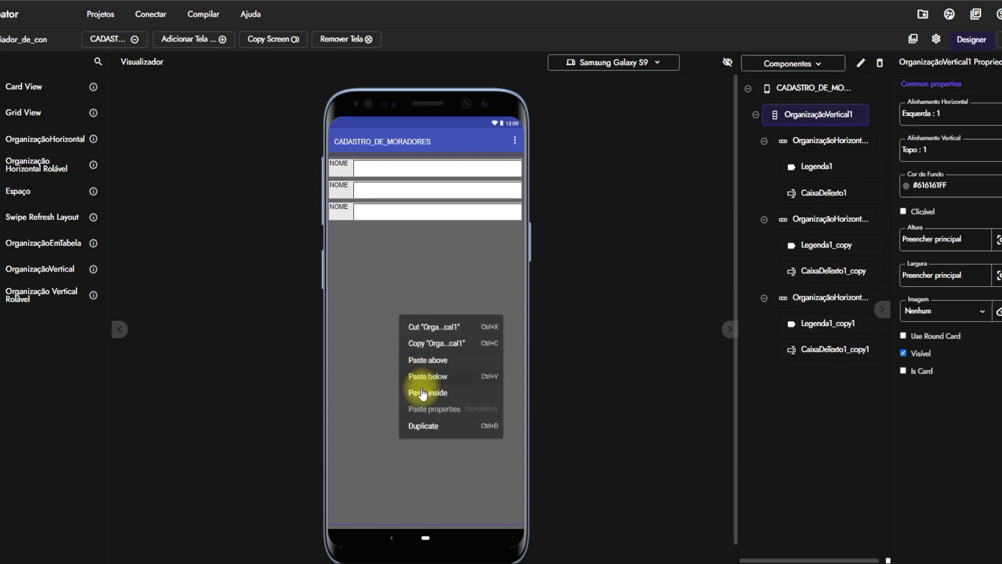
pyautogui.click(422, 392)
pyautogui.rightClick(383, 340)
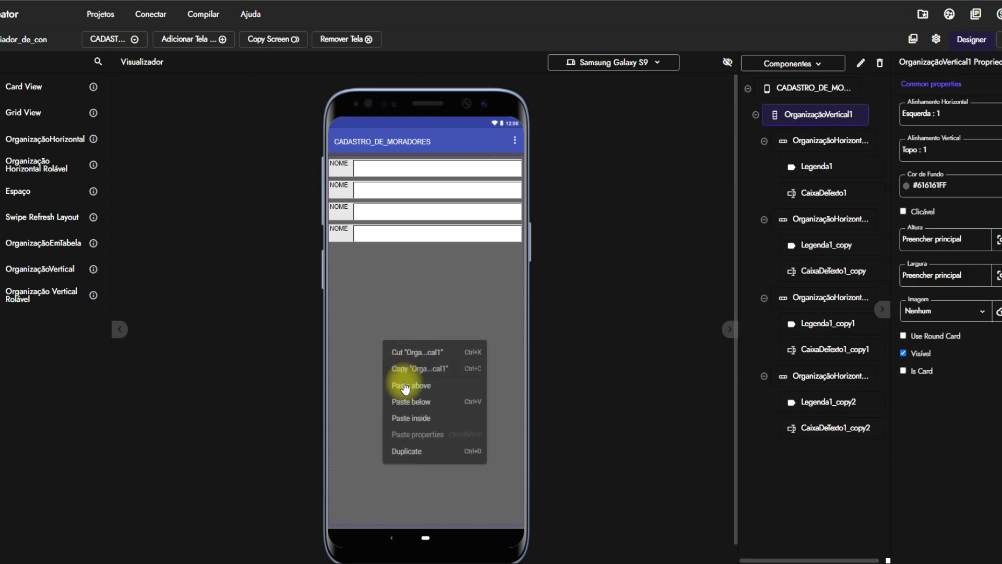
pyautogui.click(415, 420)
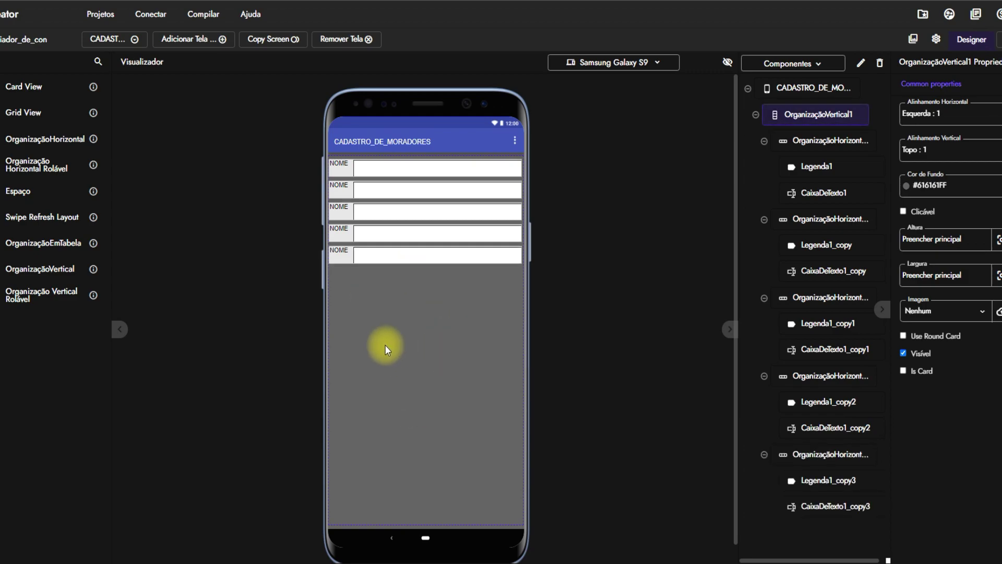
# Set the label text of the second row to CPF.
pyautogui.click(339, 185)
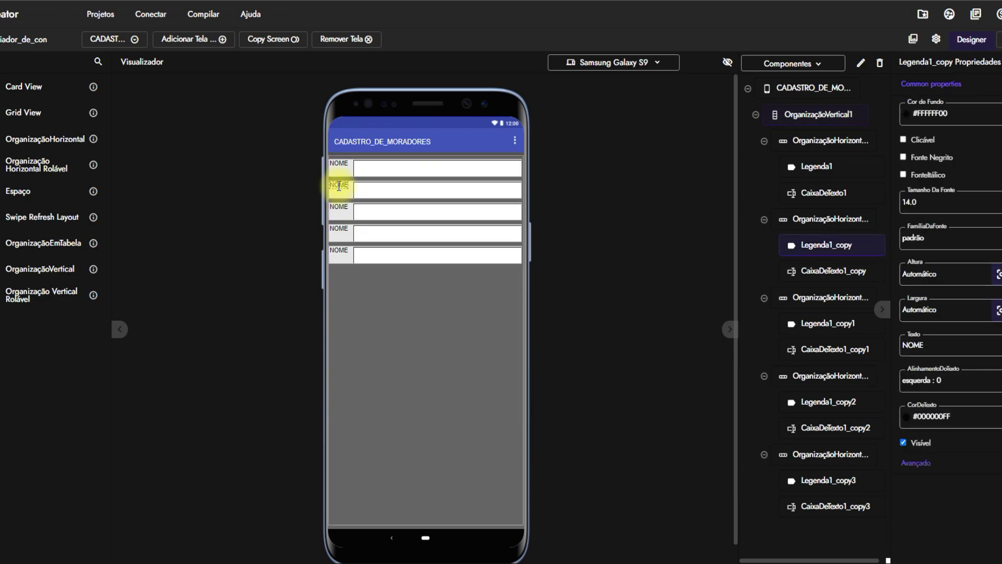
pyautogui.click(948, 344)
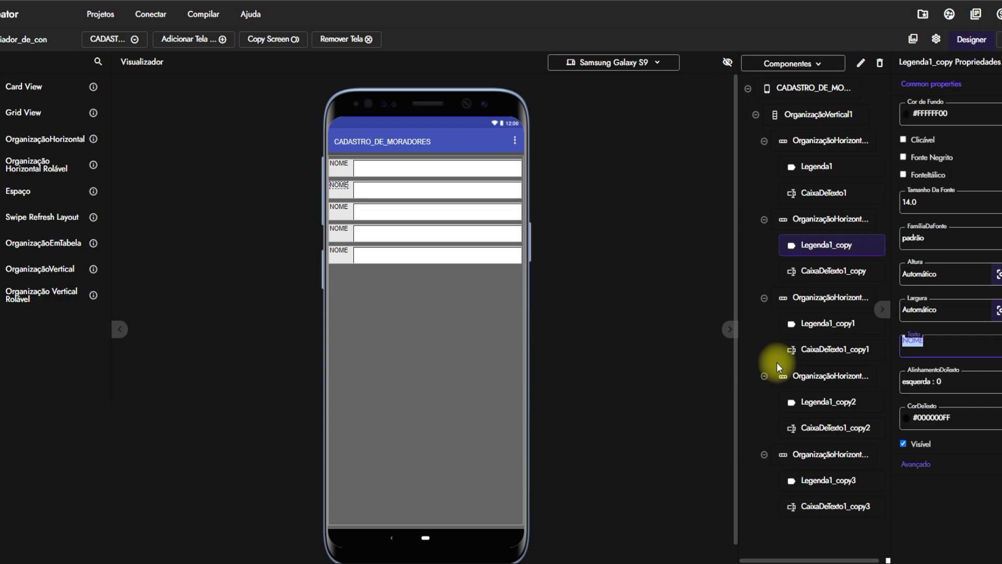
pyautogui.write('Q')
pyautogui.write('PF')
pyautogui.press('Return')
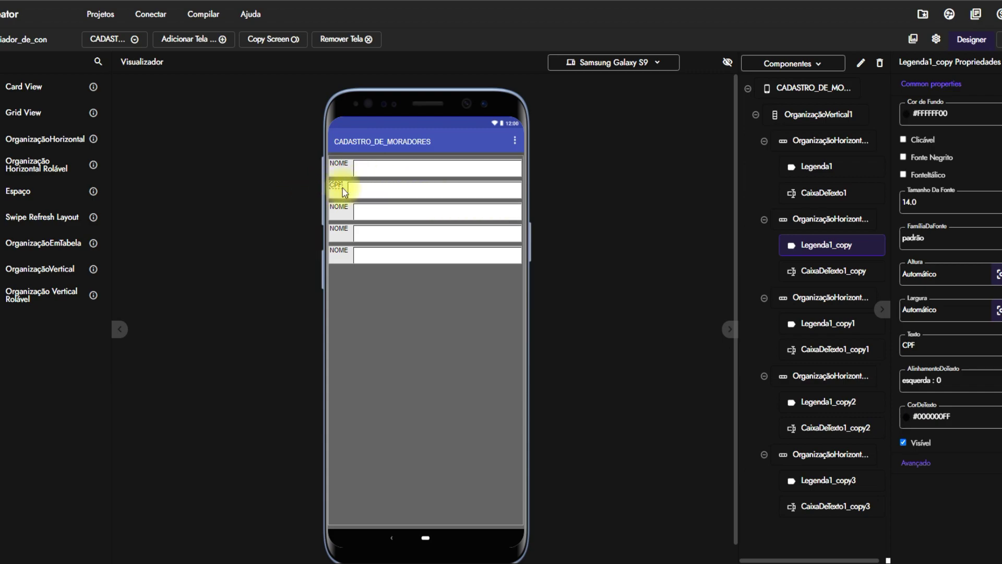
# Set the label text of the third row to TELEFONE.
pyautogui.click(339, 209)
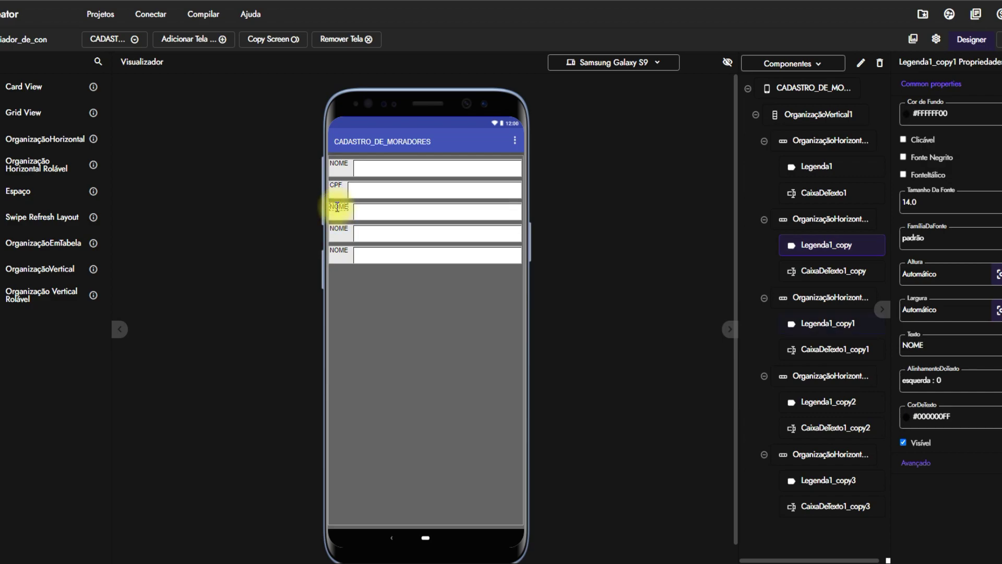
pyautogui.click(960, 347)
pyautogui.write('TELEFONE')
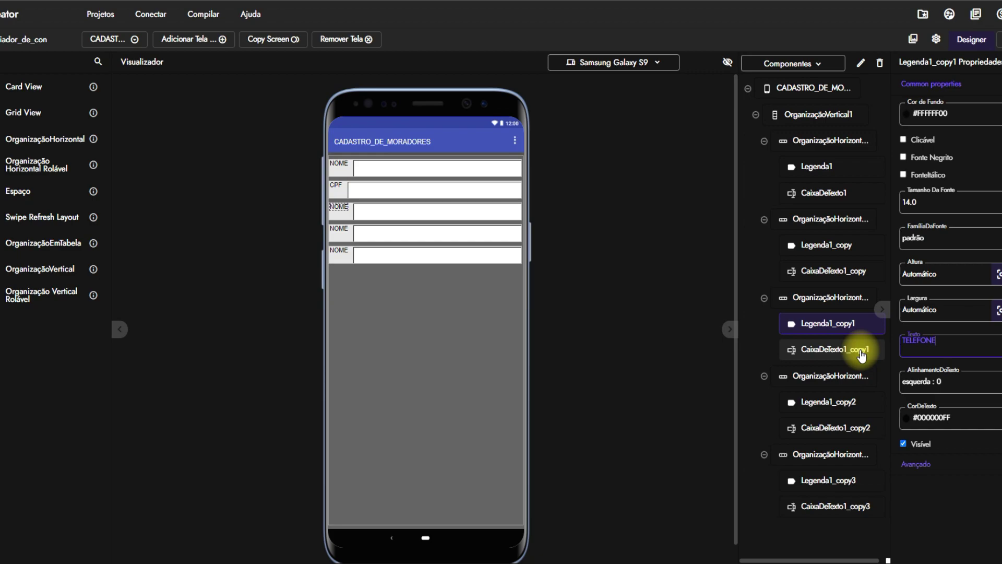
pyautogui.press('Return')
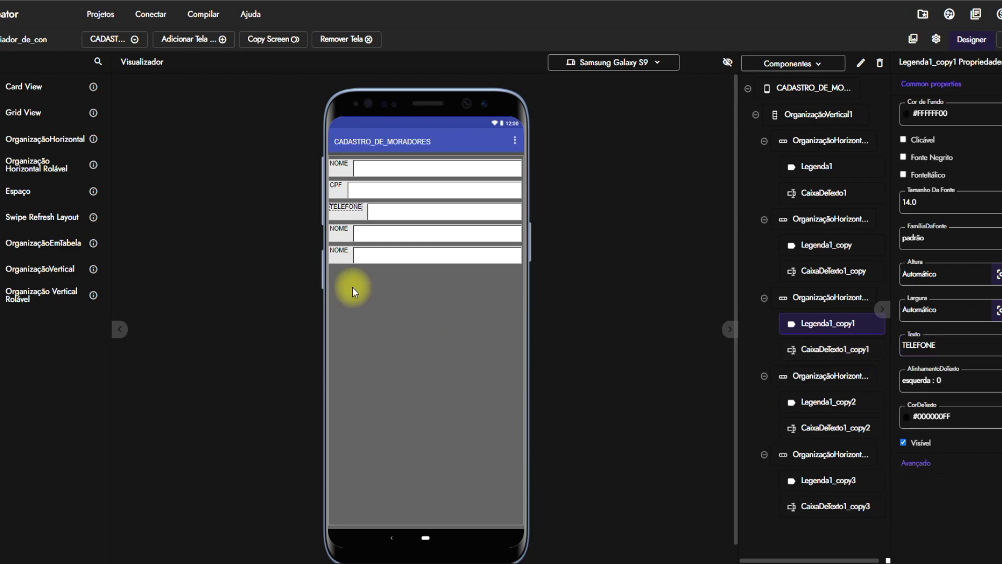
# Set the label text of the fourth row to ENDEREÇO/BLOCO.
pyautogui.click(335, 228)
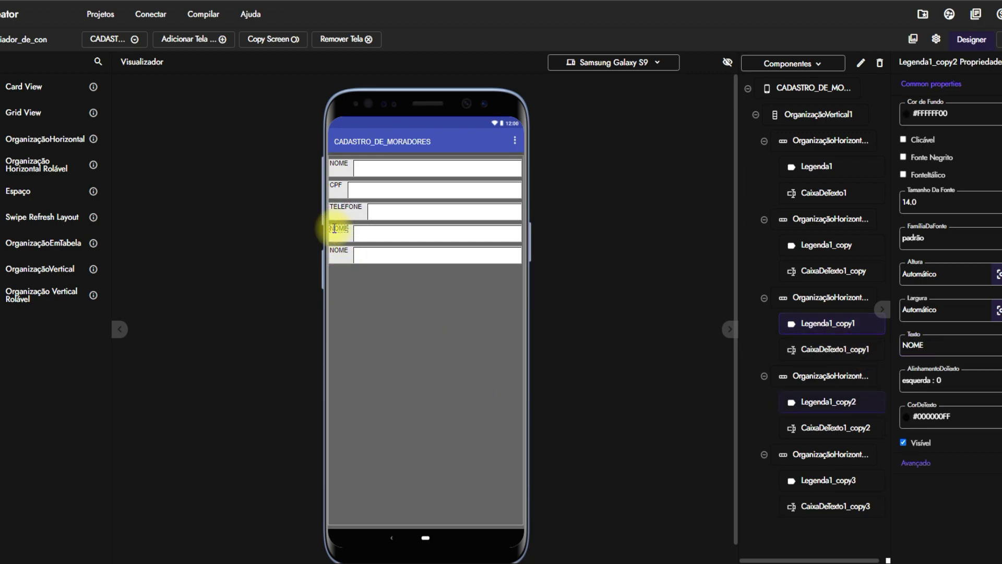
pyautogui.click(935, 342)
pyautogui.write('ENDE')
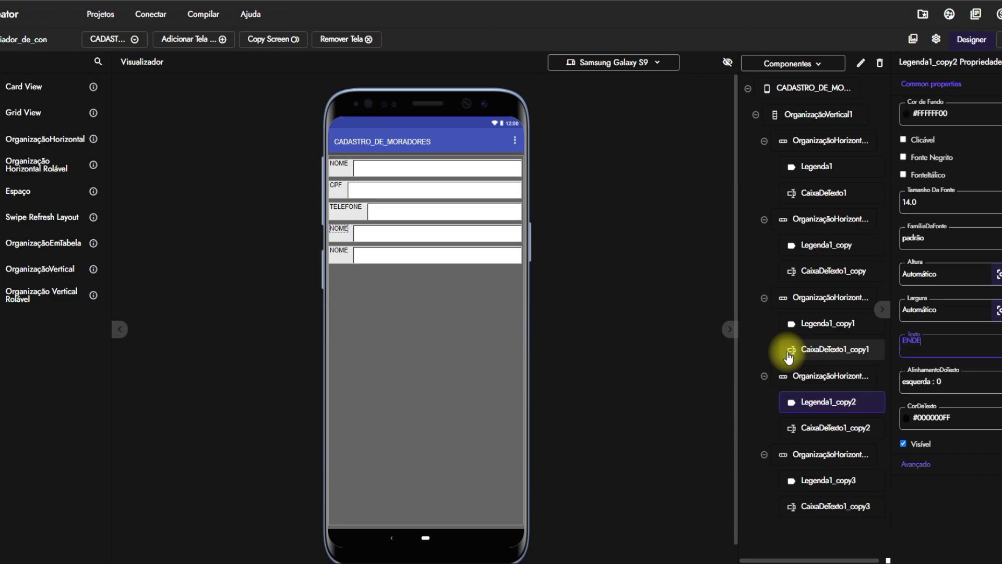
pyautogui.write('REÇO/BLOCO')
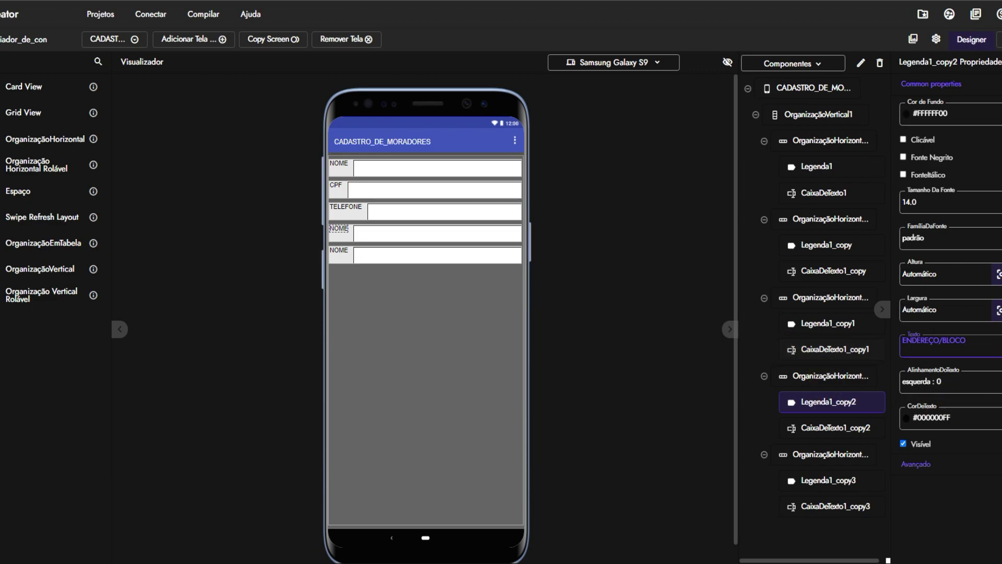
pyautogui.click(925, 362)
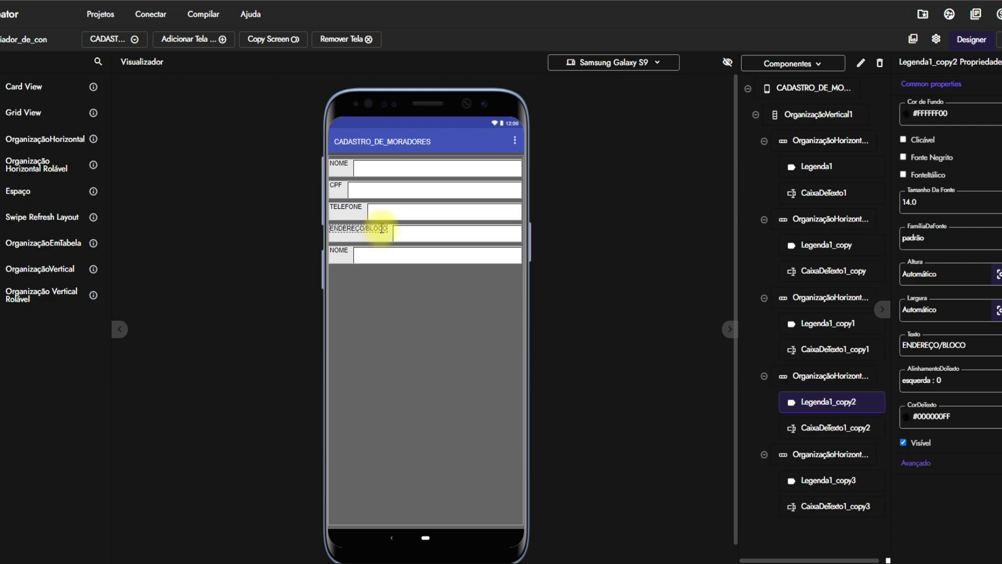
# Set the label text of the fifth row to N° CASA/ APTO.
pyautogui.click(339, 251)
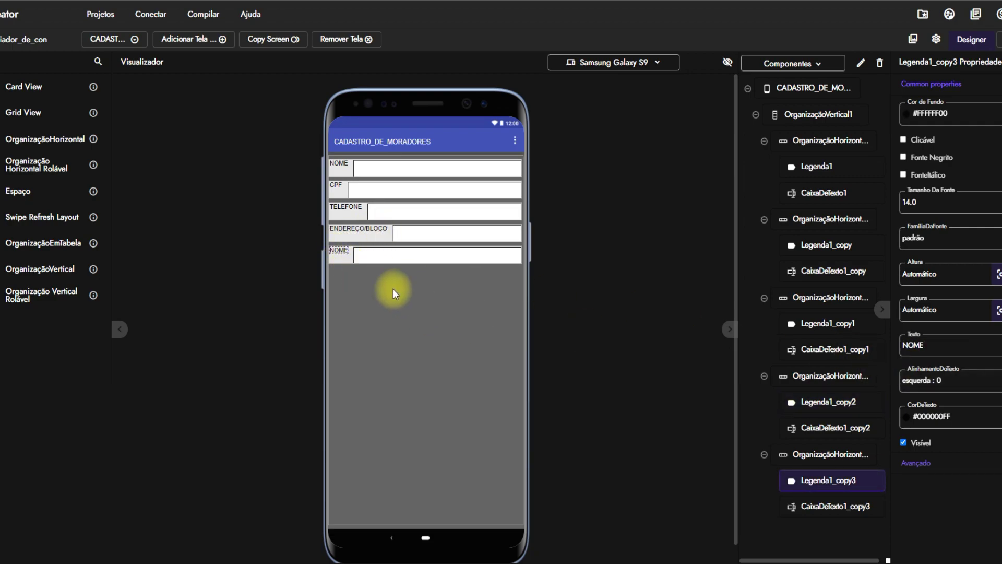
pyautogui.click(955, 345)
pyautogui.write('NU')
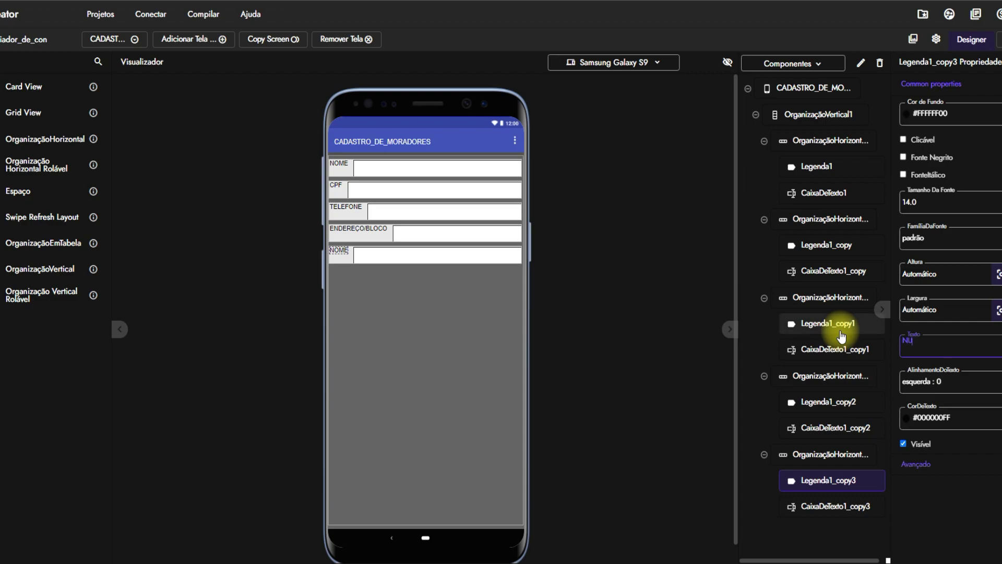
pyautogui.press('BackSpace')
pyautogui.press('BackSpace')
pyautogui.write('N')
pyautogui.write('°')
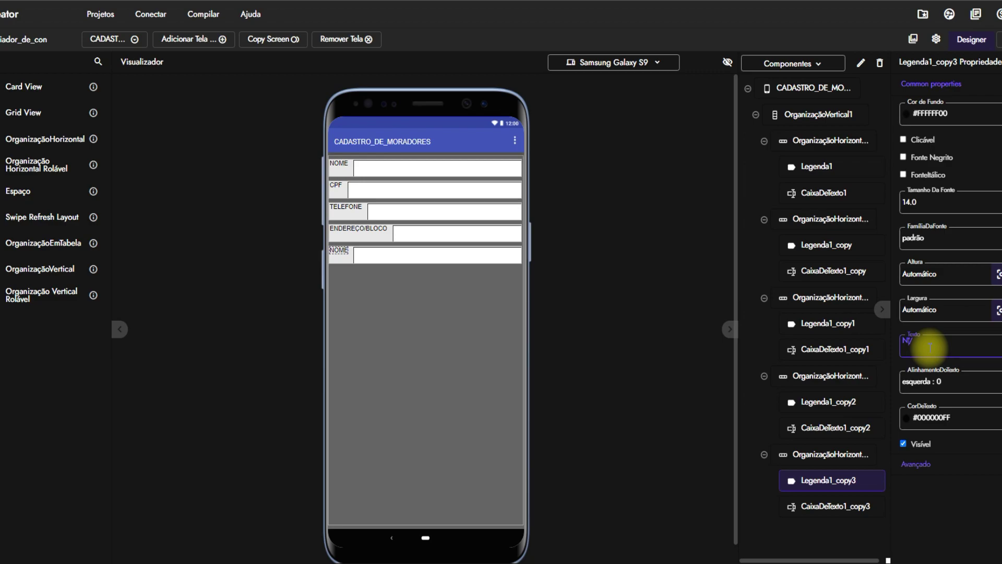
pyautogui.write('° CSASA')
pyautogui.press('Return')
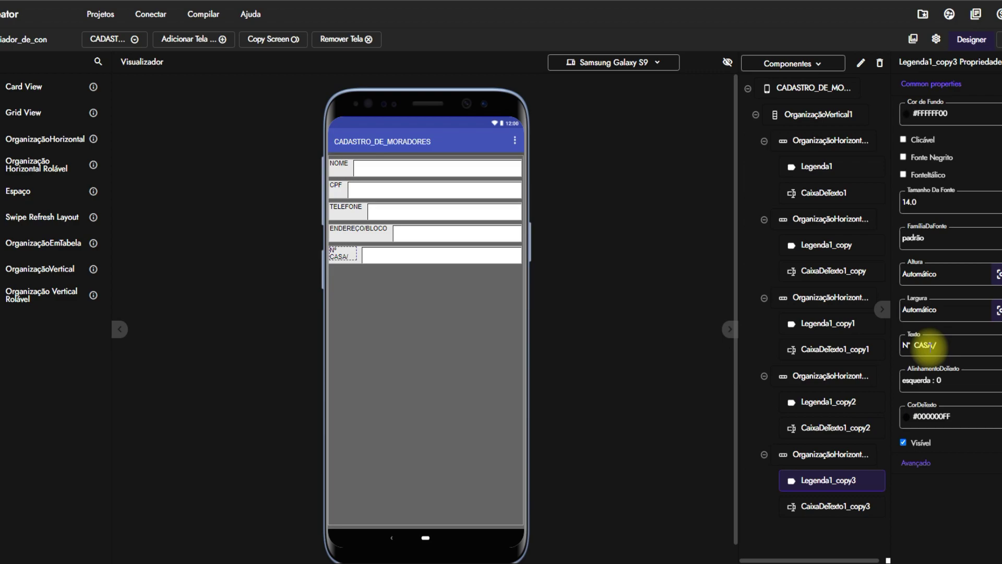
pyautogui.click(938, 345)
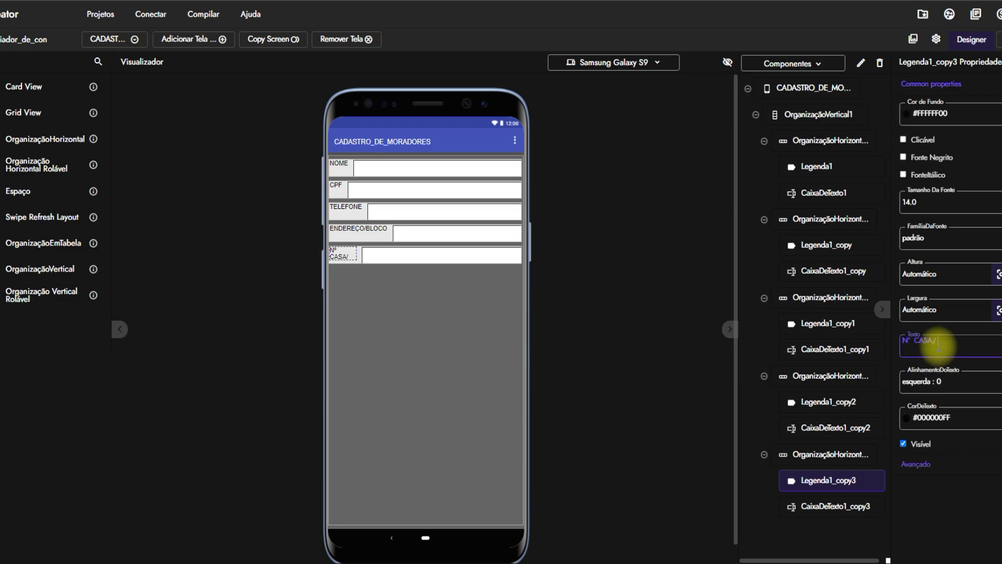
pyautogui.write('APTO')
pyautogui.press('Return')
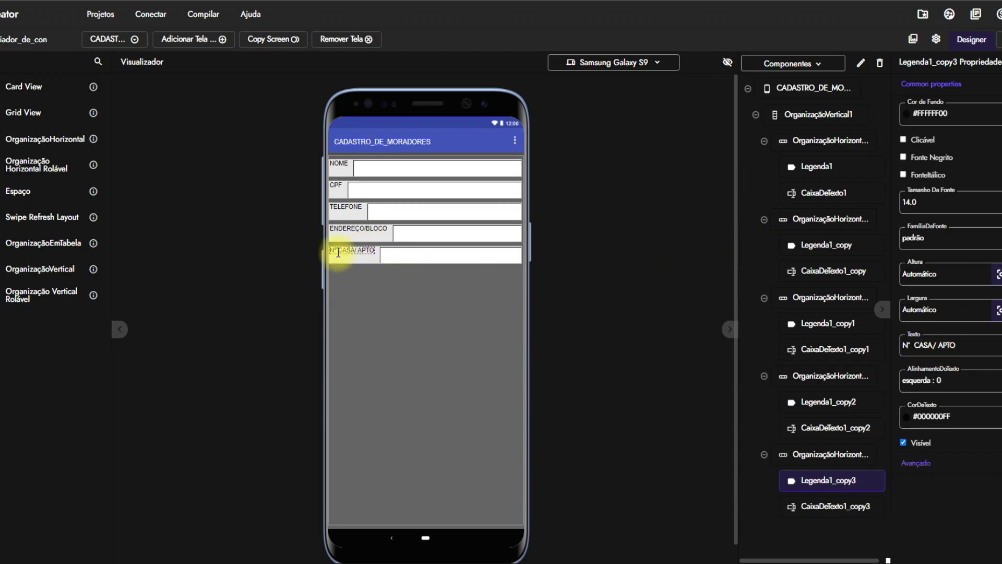
# Set the NOME row's vertical alignment to Centro : 2 and its horizontal alignment to Centro : 3.
pyautogui.click(346, 177)
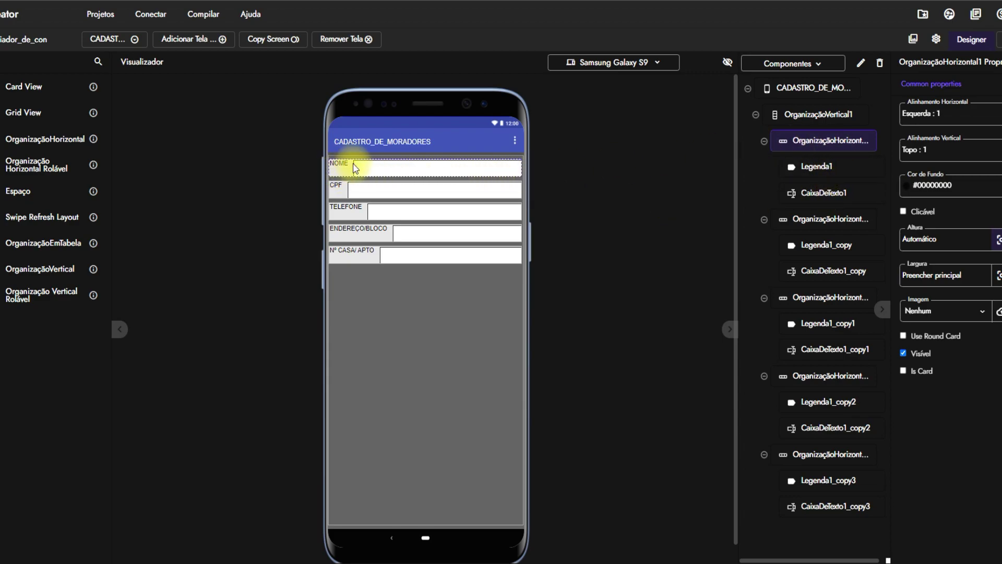
pyautogui.click(940, 150)
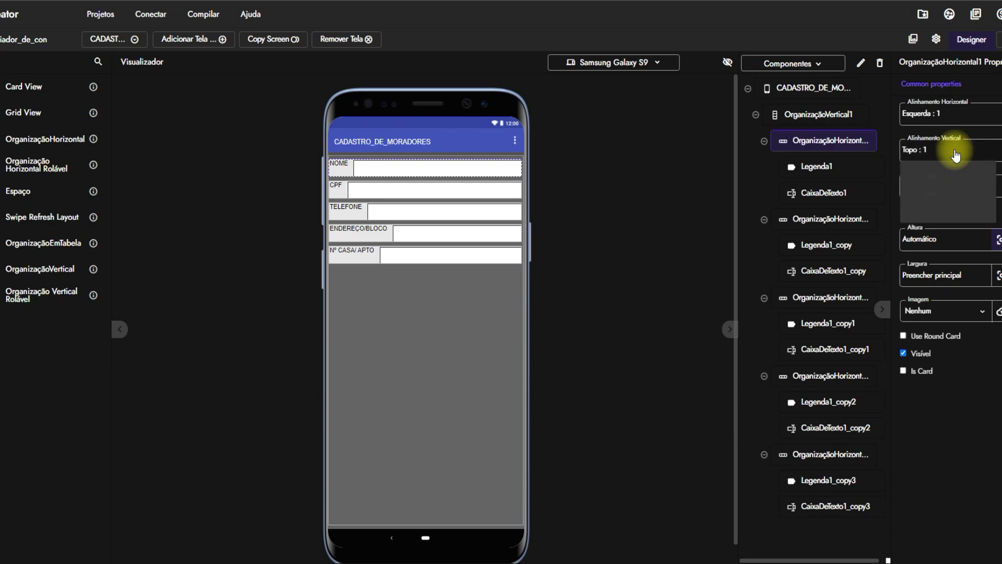
pyautogui.click(943, 194)
pyautogui.click(950, 114)
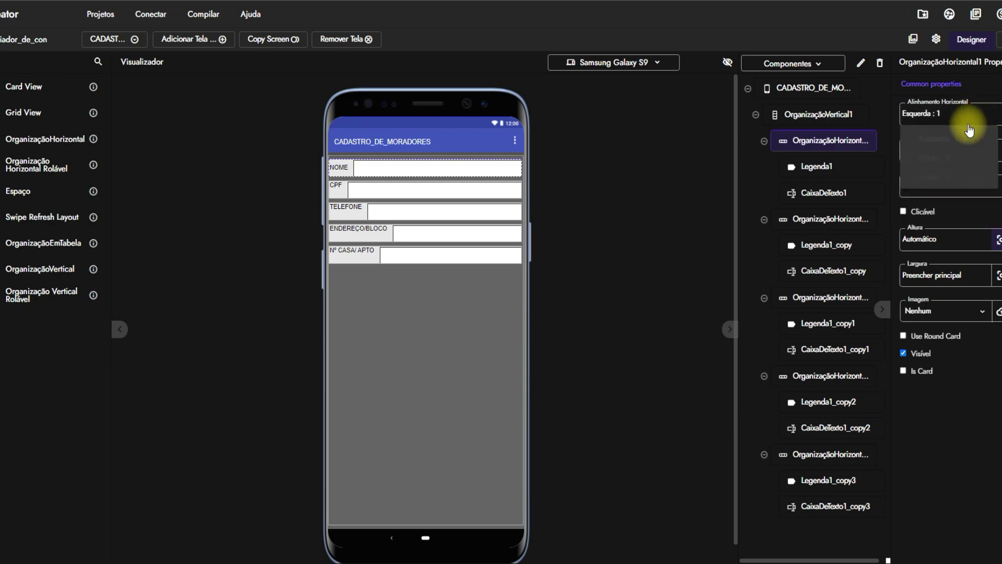
pyautogui.click(945, 167)
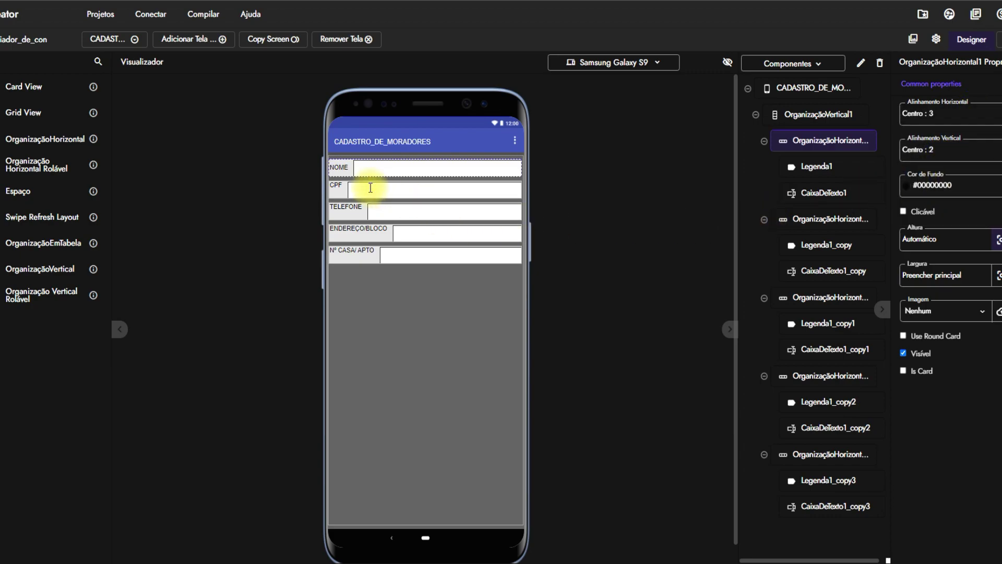
# Set the CPF row's horizontal alignment to Centro : 3 and its vertical alignment to Centro : 2.
pyautogui.click(336, 198)
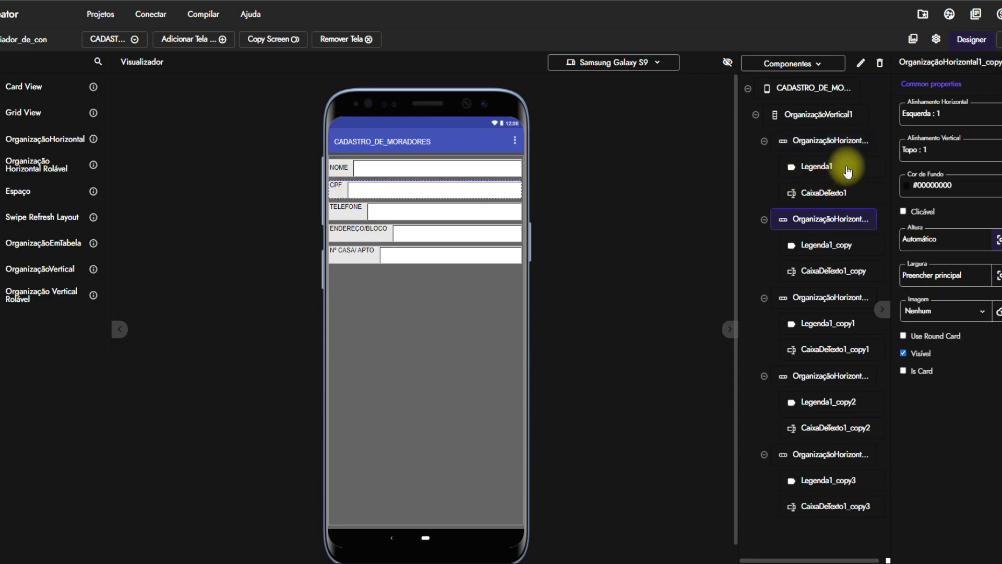
pyautogui.click(935, 117)
pyautogui.click(932, 173)
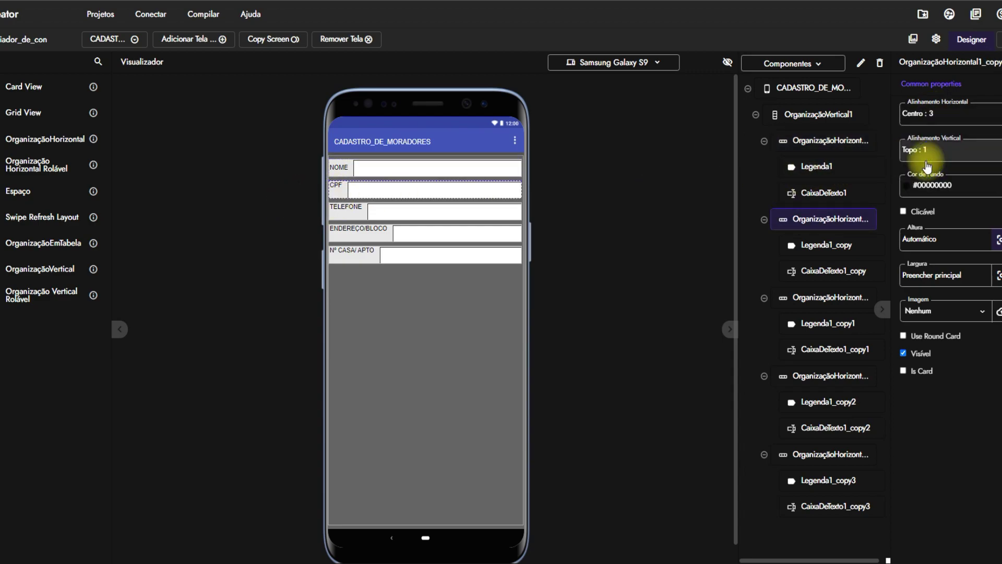
pyautogui.click(924, 149)
pyautogui.click(924, 184)
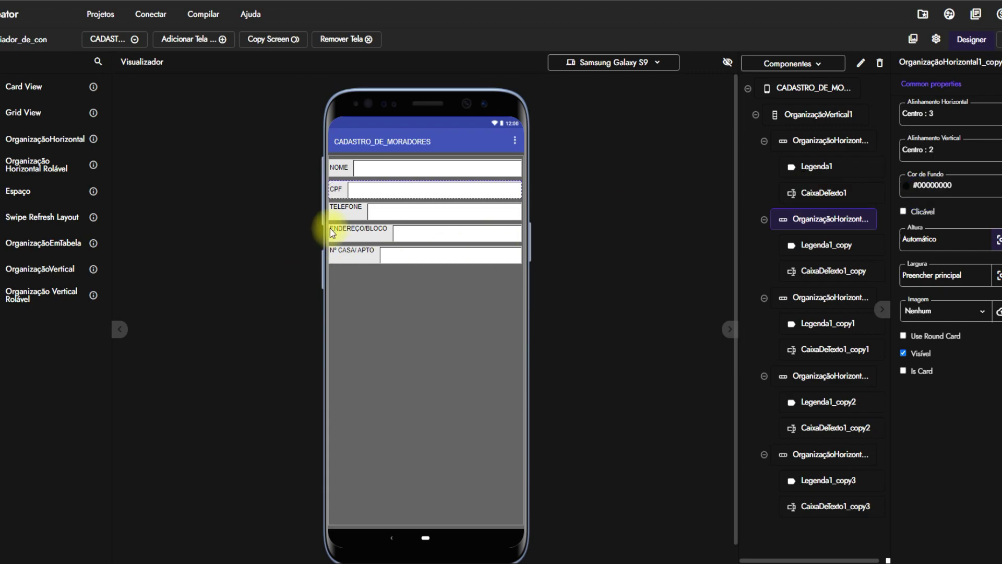
# Set the TELEFONE row's horizontal alignment to Centro : 3 and its vertical alignment to Centro : 2.
pyautogui.click(336, 208)
pyautogui.click(949, 115)
pyautogui.click(934, 172)
pyautogui.click(930, 151)
pyautogui.click(925, 194)
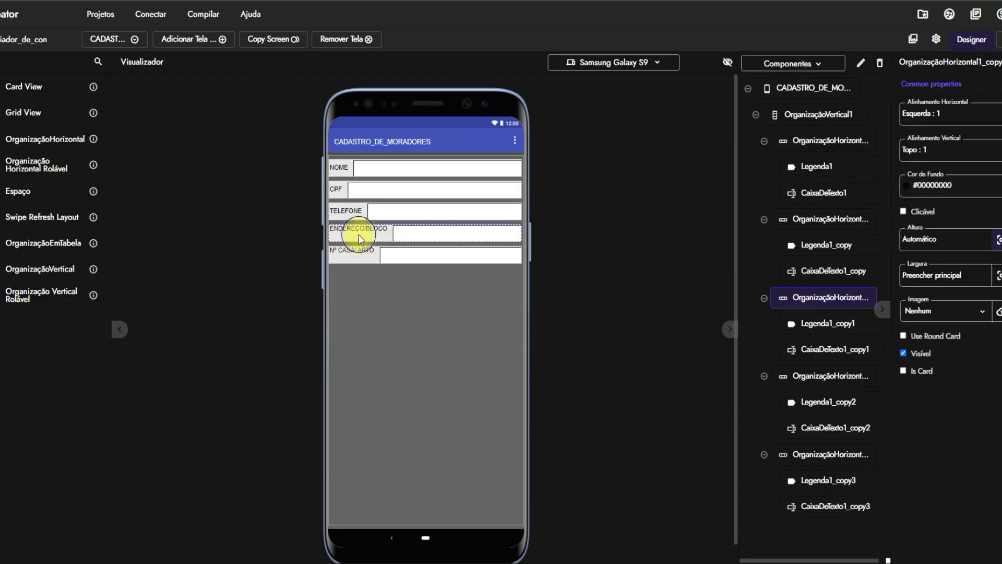
# Set the ENDEREÇO/BLOCO row's horizontal alignment to Centro : 3 and its vertical alignment to Centro : 2.
pyautogui.click(358, 233)
pyautogui.click(929, 113)
pyautogui.click(934, 162)
pyautogui.click(918, 149)
pyautogui.click(923, 190)
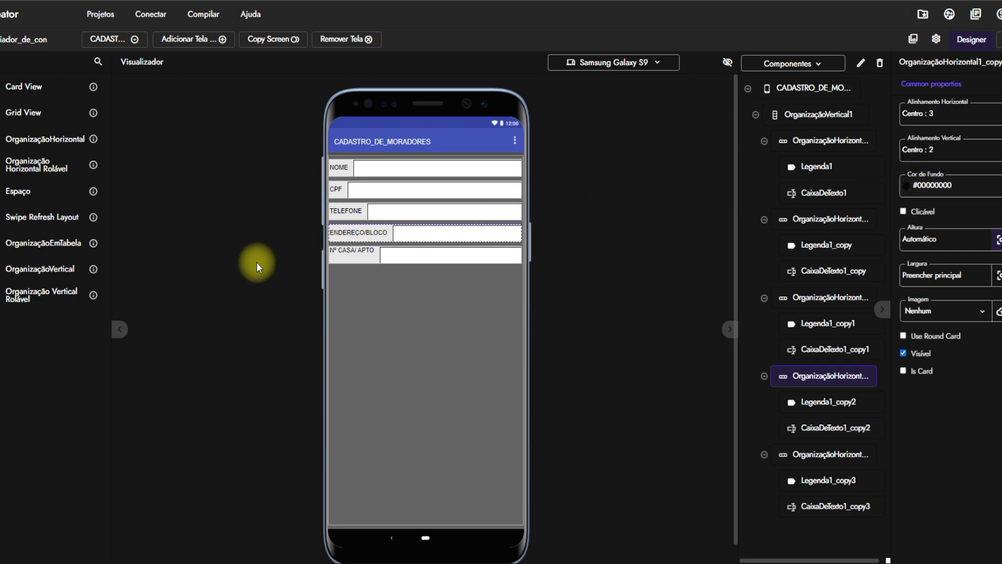
# Set the N° CASA/ APTO row's horizontal alignment to Centro : 3 and its vertical alignment to Centro : 2.
pyautogui.click(920, 113)
pyautogui.click(935, 163)
pyautogui.click(921, 150)
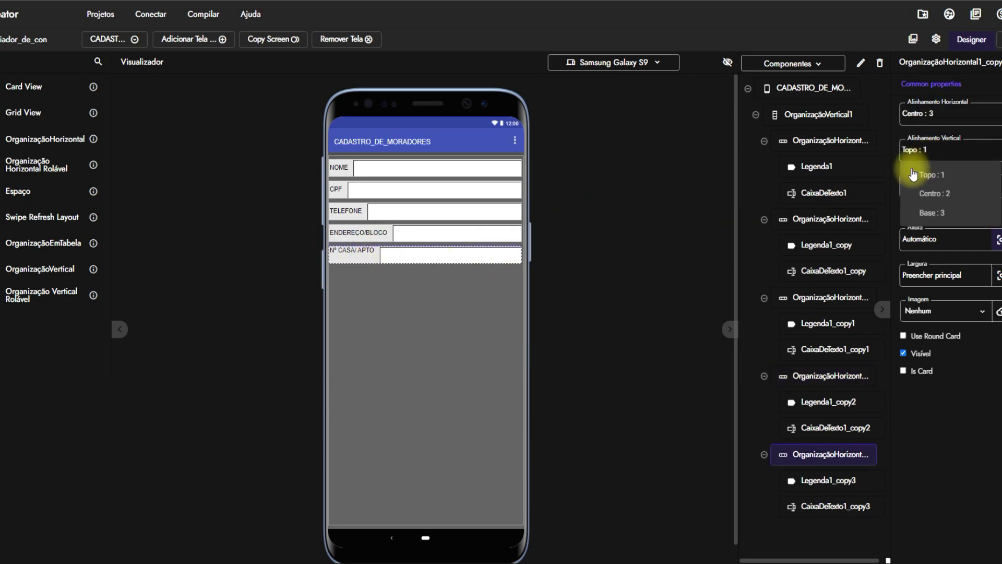
pyautogui.click(922, 192)
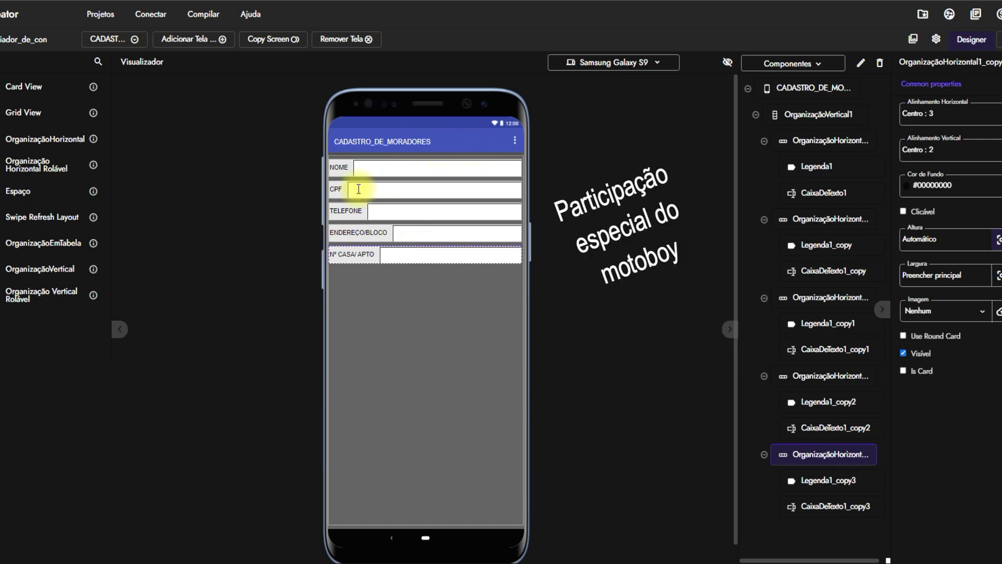
# Insert an Espaço component between each pair of neighbouring rows, from NOME down to N° CASA/ APTO.
pyautogui.moveTo(21, 125)
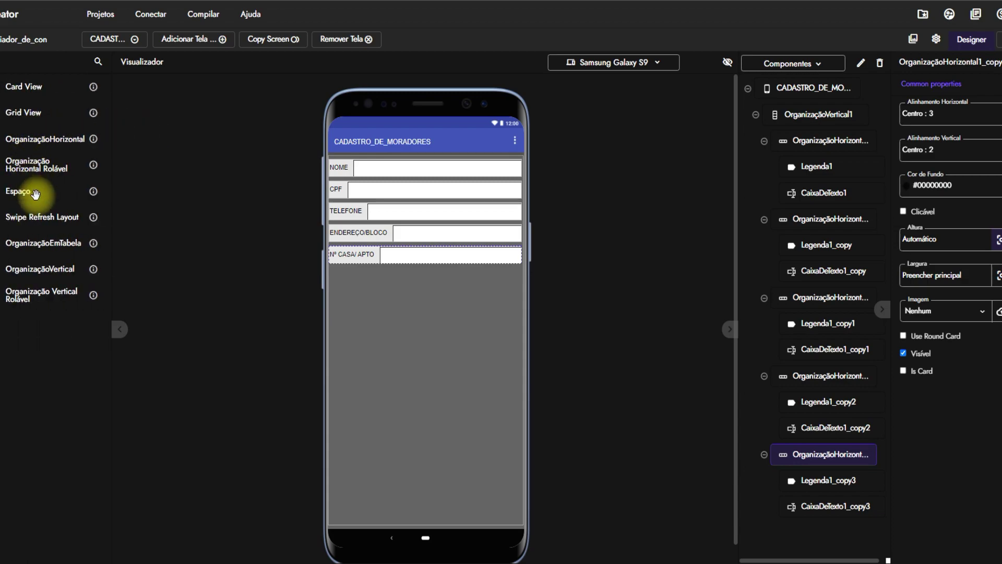
pyautogui.moveTo(18, 190); pyautogui.dragTo(355, 184)
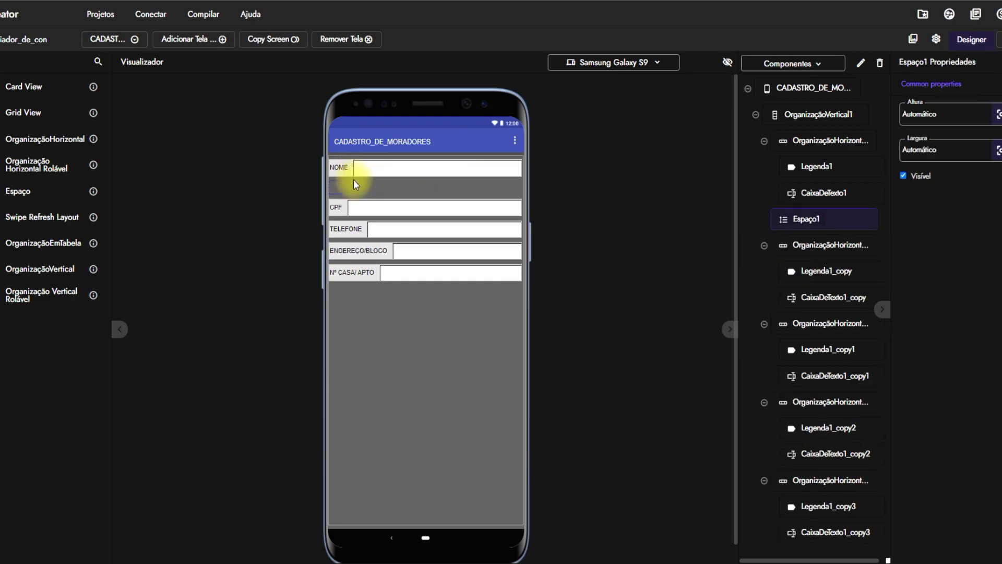
pyautogui.moveTo(18, 194); pyautogui.dragTo(354, 218)
pyautogui.moveTo(26, 192); pyautogui.dragTo(329, 264)
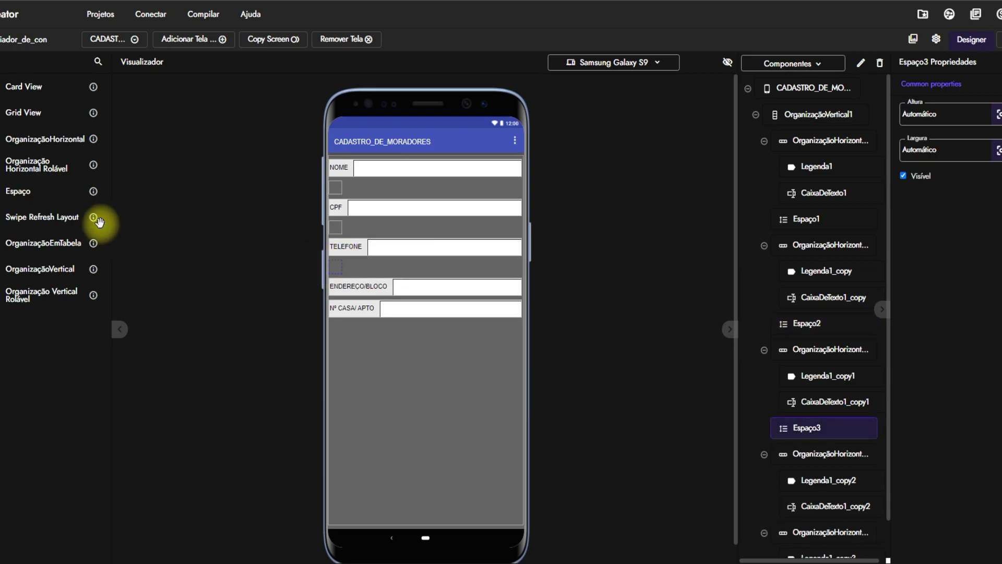
pyautogui.moveTo(23, 191); pyautogui.dragTo(377, 298)
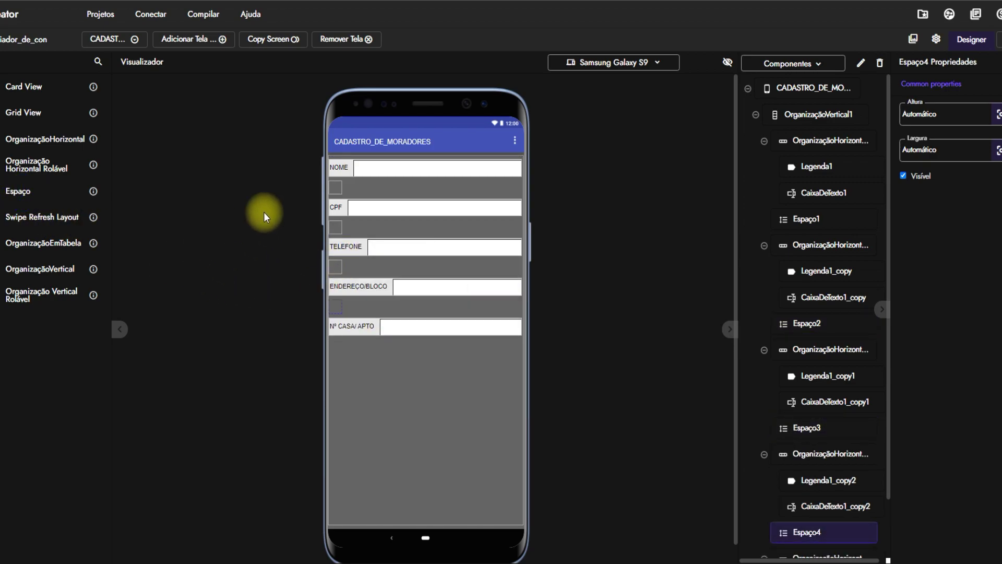
# Select the Espaço below the NOME row and check the editor preference for using percentage values by default.
pyautogui.click(334, 188)
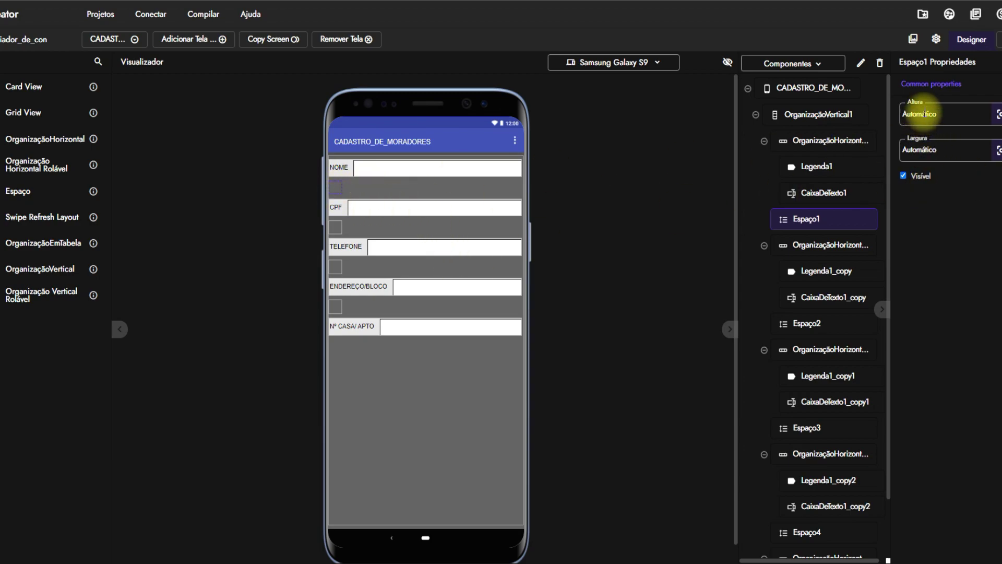
pyautogui.doubleClick(915, 114)
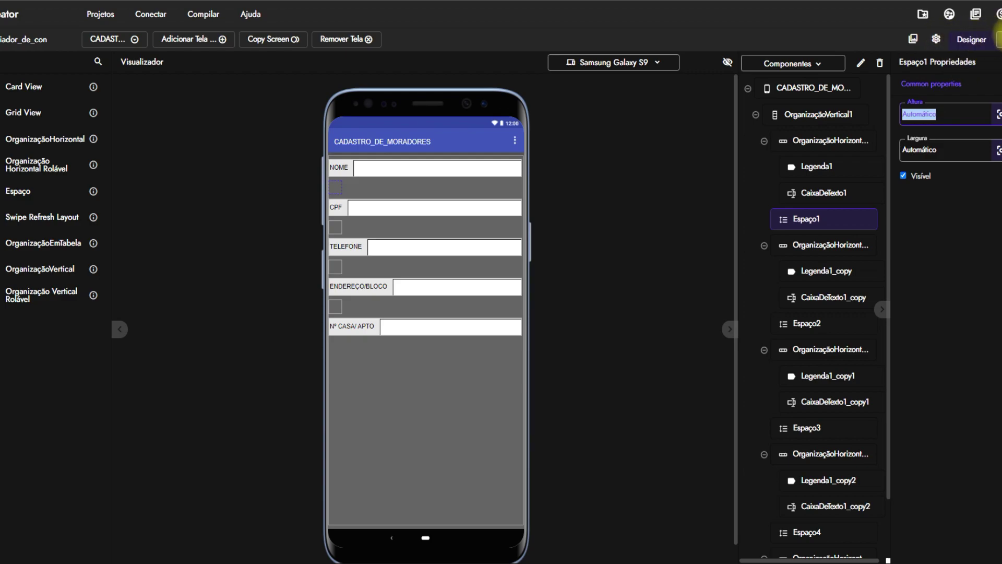
pyautogui.click(998, 14)
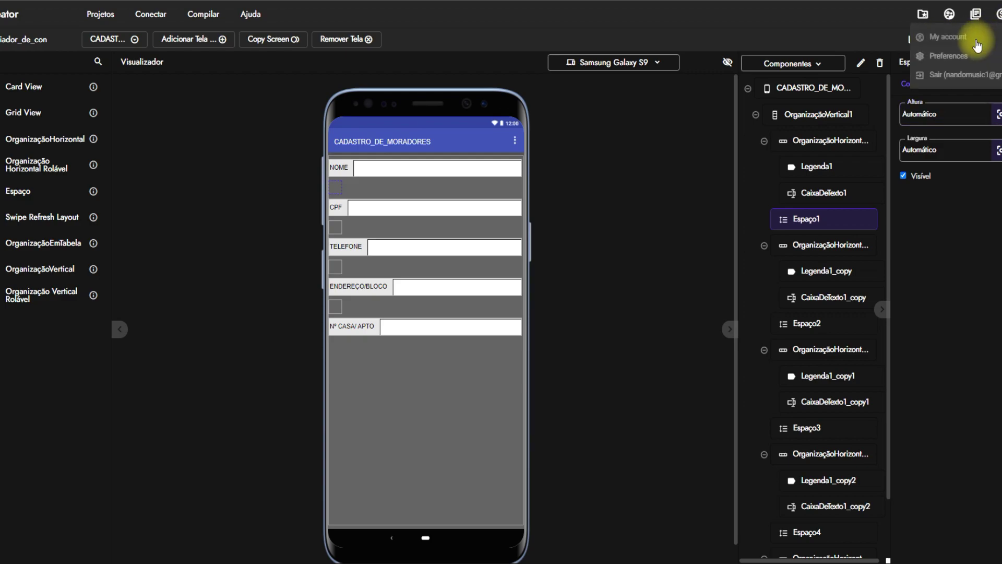
pyautogui.click(932, 54)
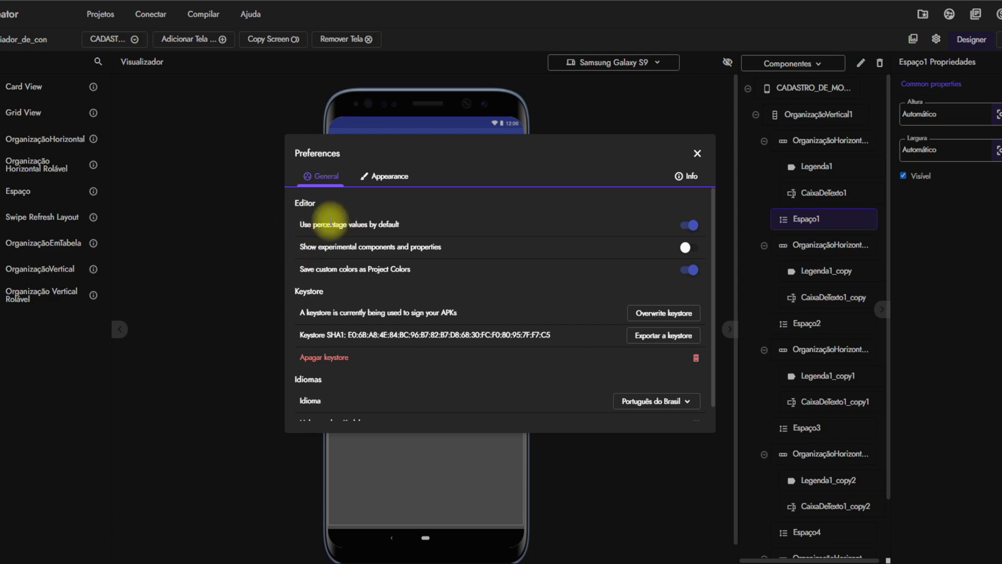
pyautogui.click(697, 153)
# Set the height of the Espaço between the NOME and CPF rows to 1 percent.
pyautogui.doubleClick(923, 114)
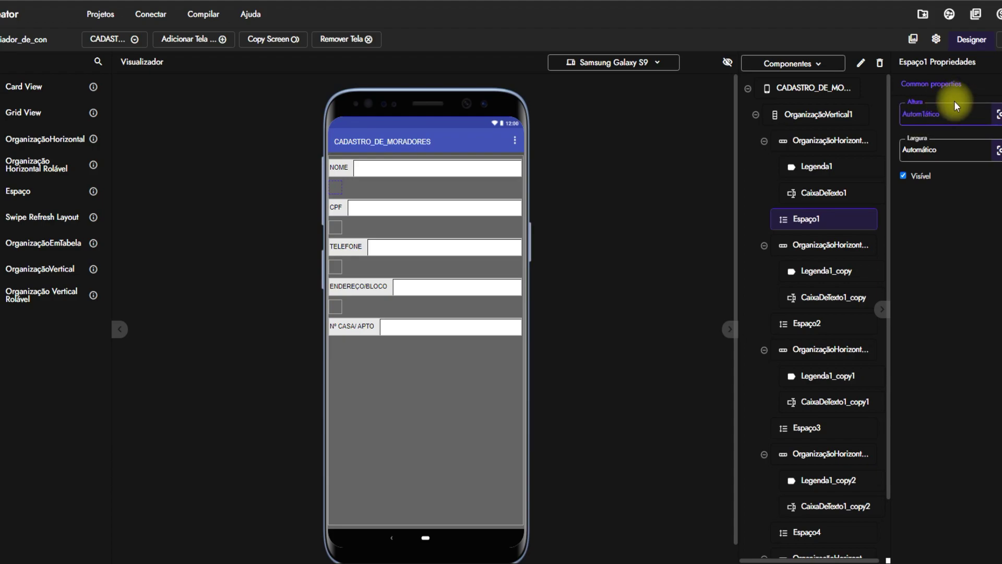
pyautogui.moveTo(955, 112); pyautogui.dragTo(824, 120)
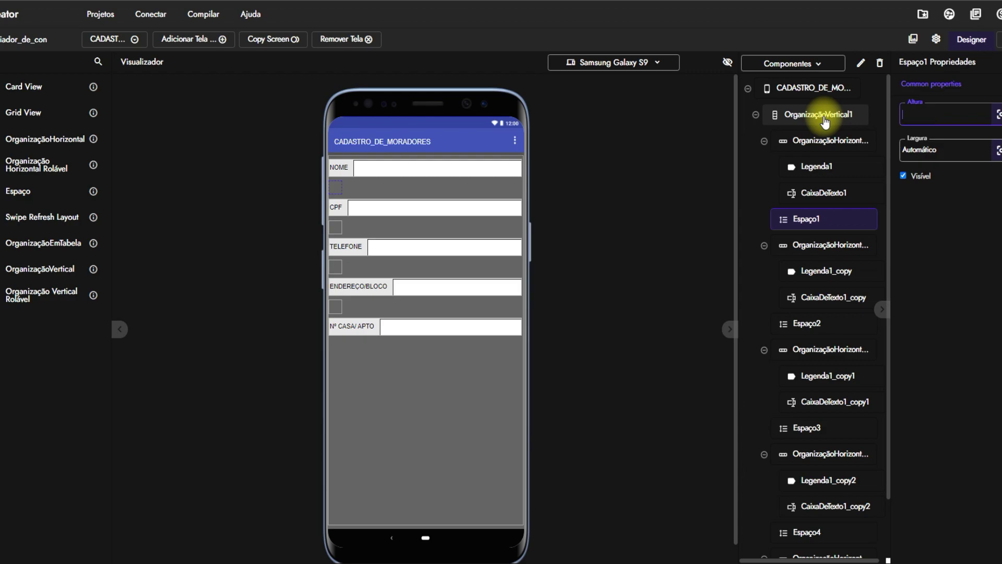
pyautogui.write('1 percentual')
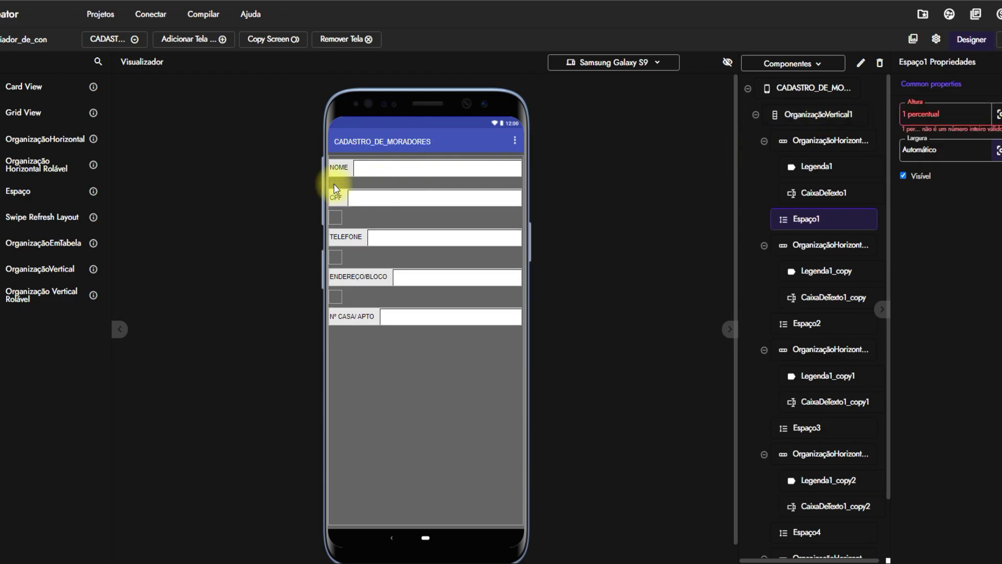
# Set the height of the Espaço between the CPF and TELEFONE rows to 1 percent.
pyautogui.click(336, 217)
pyautogui.doubleClick(929, 114)
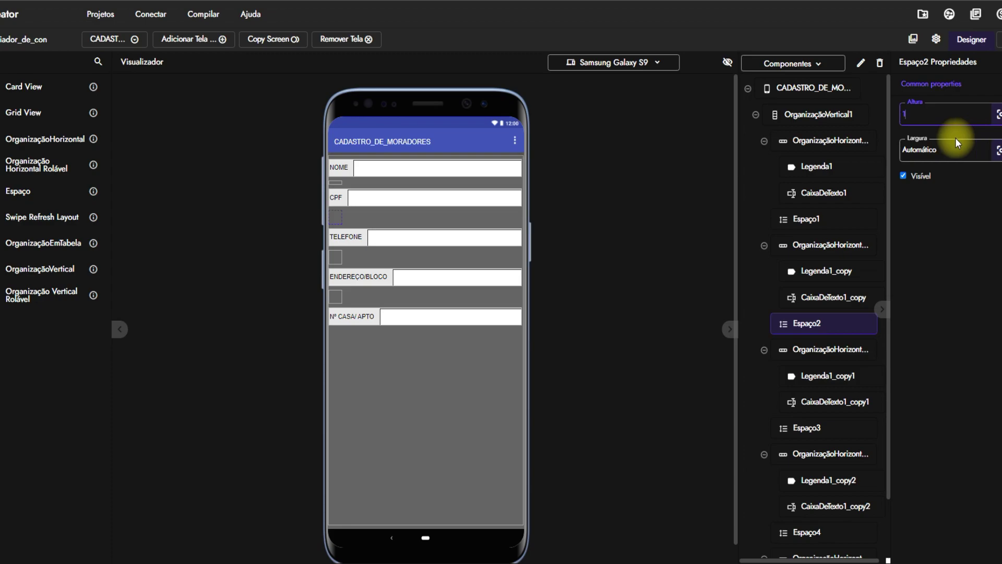
pyautogui.press('Return')
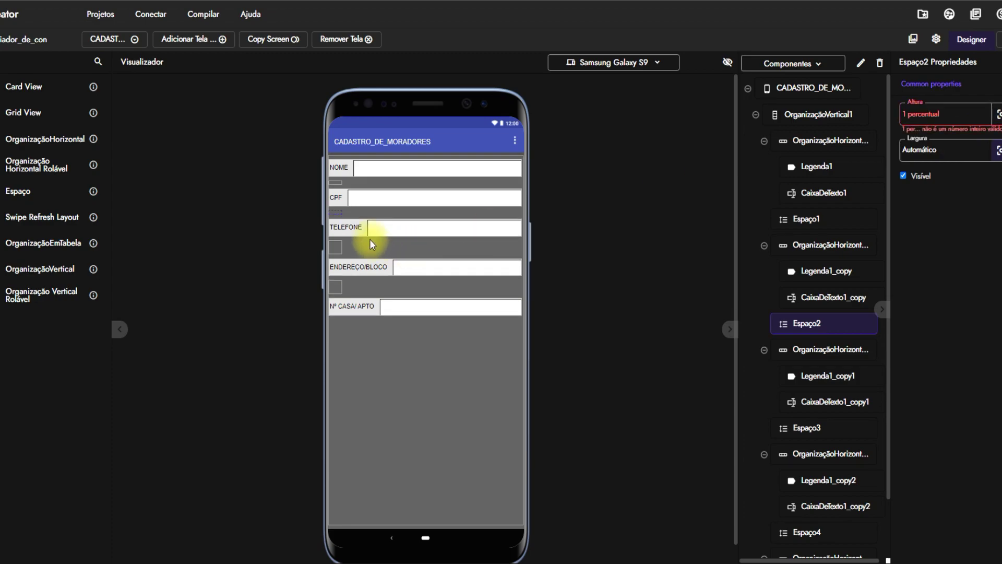
# Set the height of the Espaço between the TELEFONE and ENDEREÇO/BLOCO rows to 1 percent.
pyautogui.click(335, 247)
pyautogui.doubleClick(923, 114)
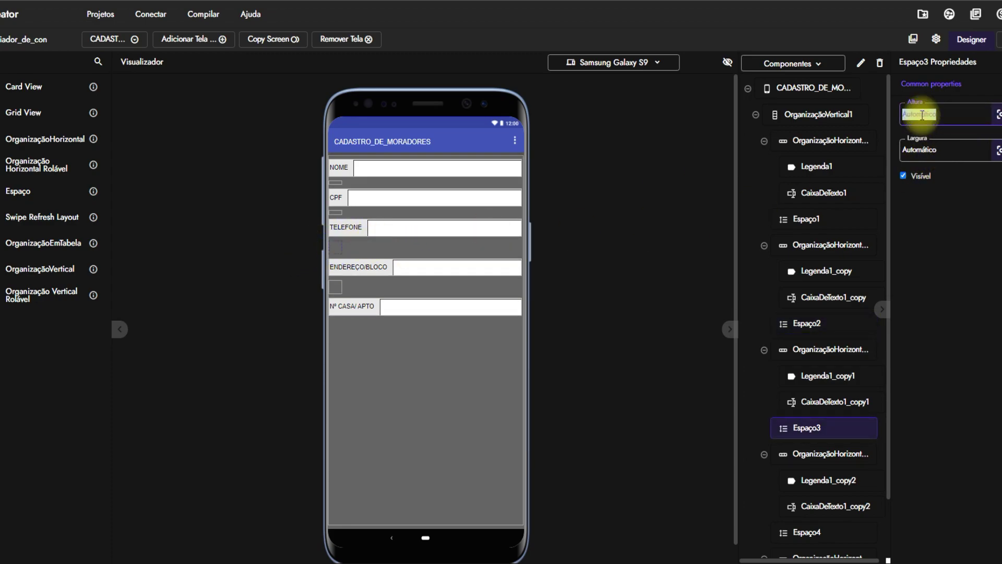
pyautogui.write('1')
pyautogui.press('Return')
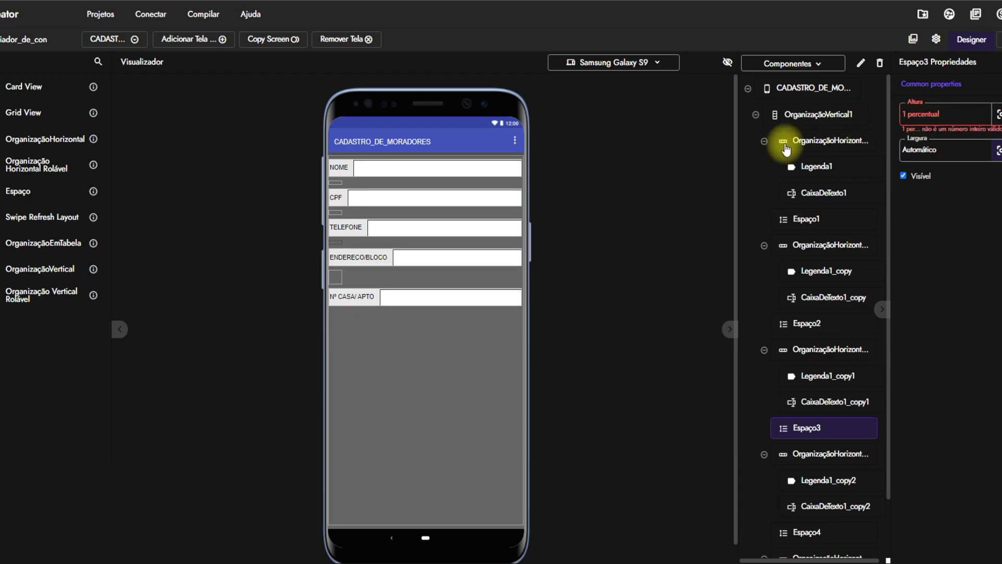
# Set the height of the Espaço between the ENDEREÇO/BLOCO and N° CASA/ APTO rows to 1 percent.
pyautogui.click(336, 275)
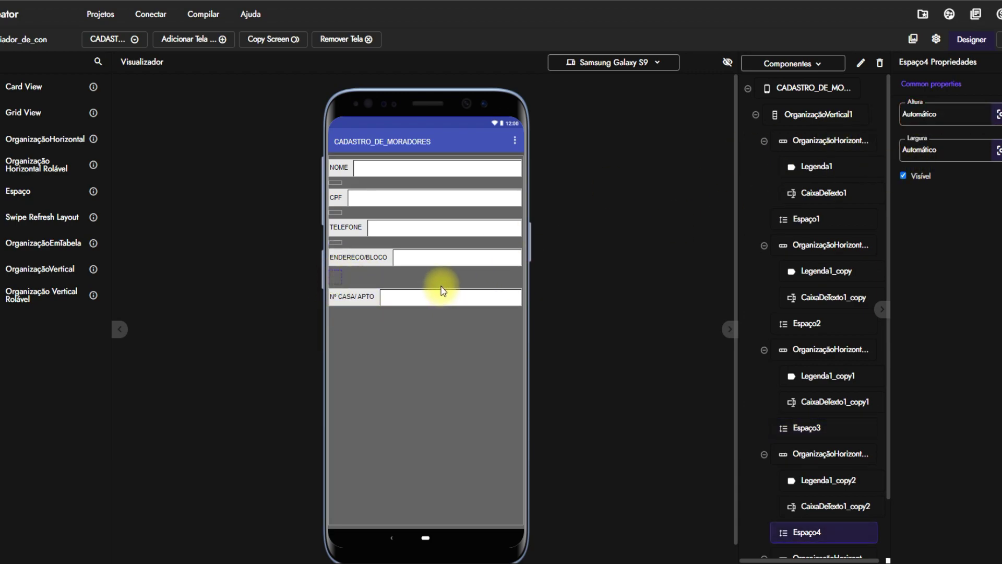
pyautogui.doubleClick(922, 114)
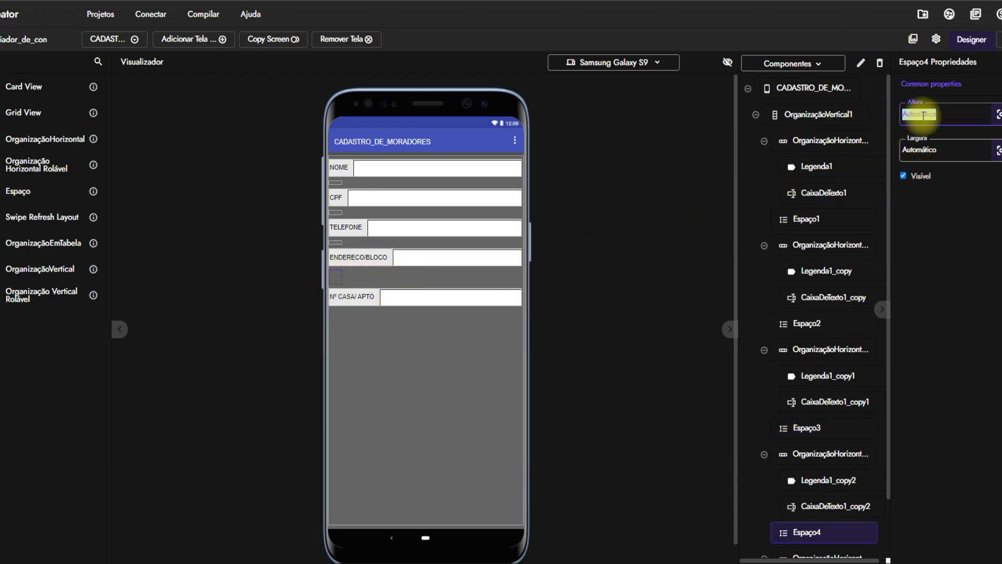
pyautogui.write('1 percentual')
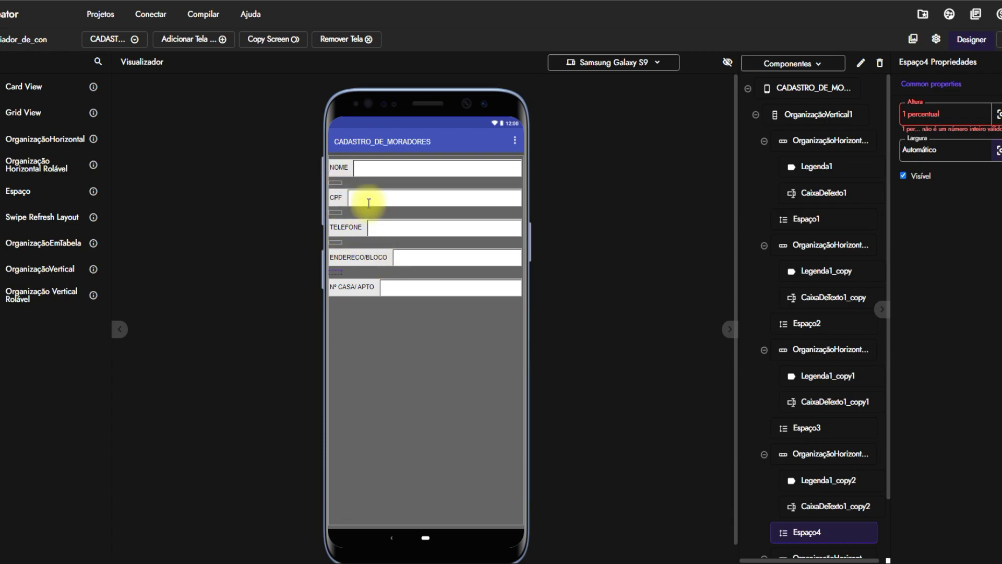
# Make the NOME, CPF, TELEFONE, ENDEREÇO/BLOCO and N° CASA/ APTO labels bold.
pyautogui.click(338, 165)
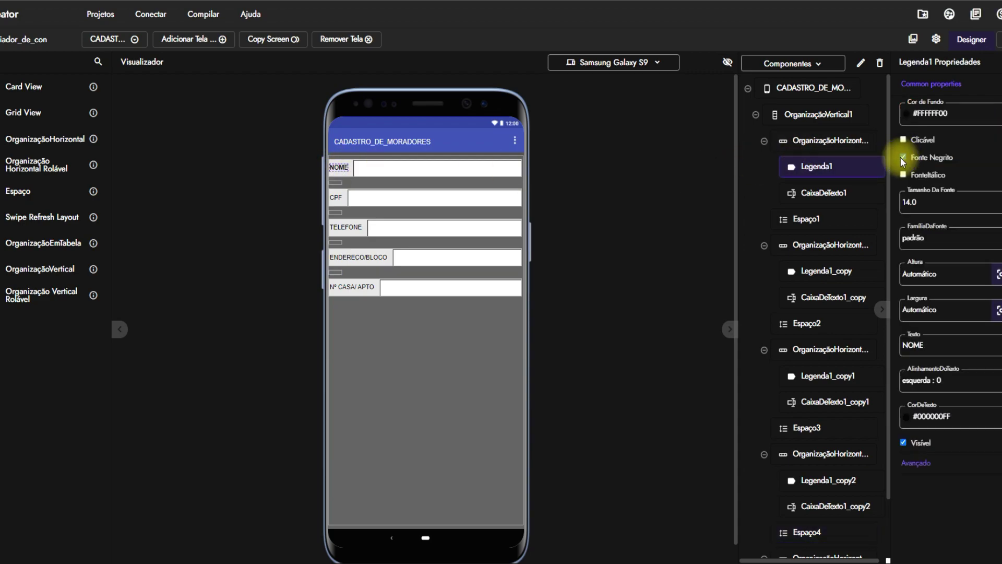
pyautogui.click(336, 197)
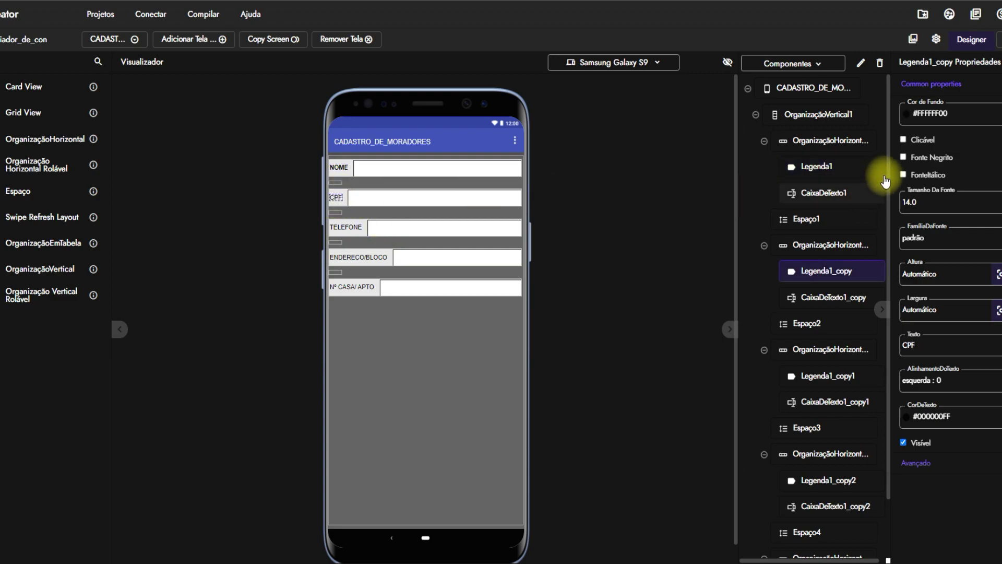
pyautogui.click(905, 156)
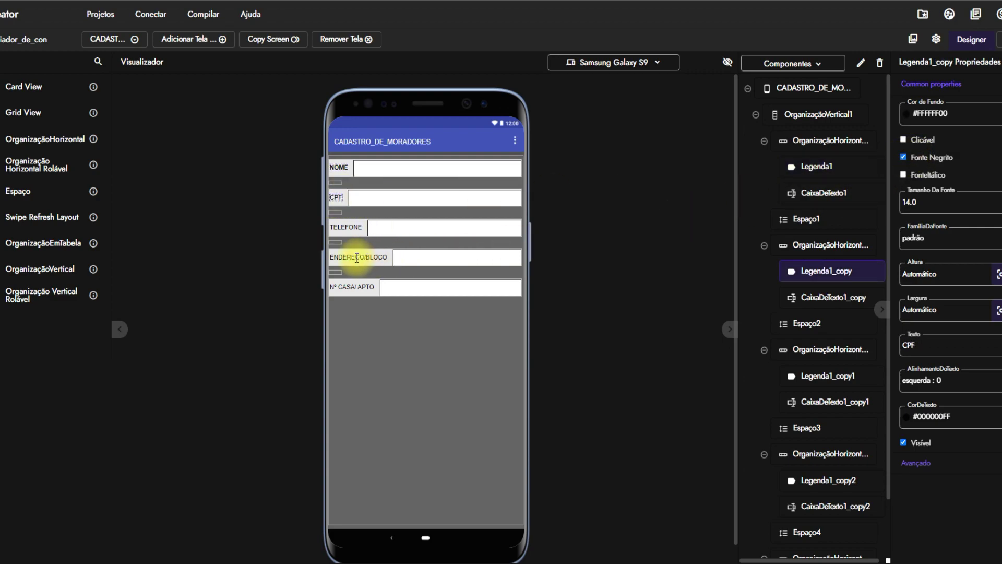
pyautogui.click(347, 227)
pyautogui.click(903, 157)
pyautogui.click(356, 256)
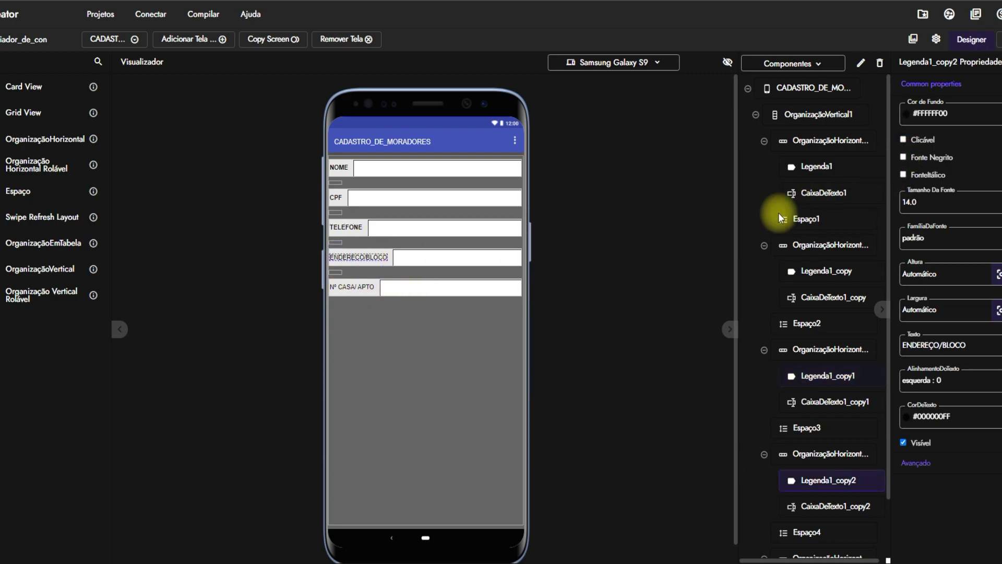
pyautogui.click(905, 158)
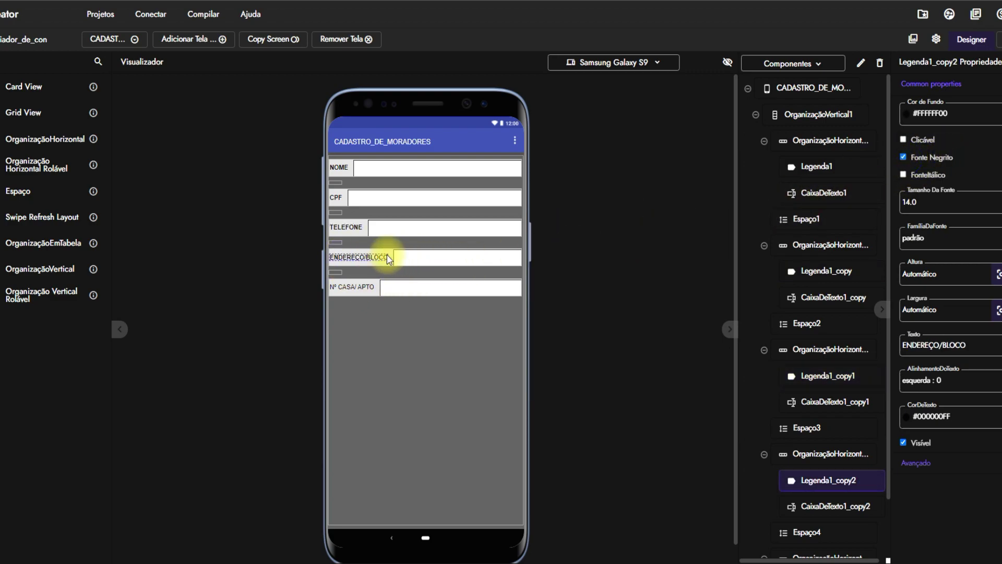
pyautogui.click(341, 286)
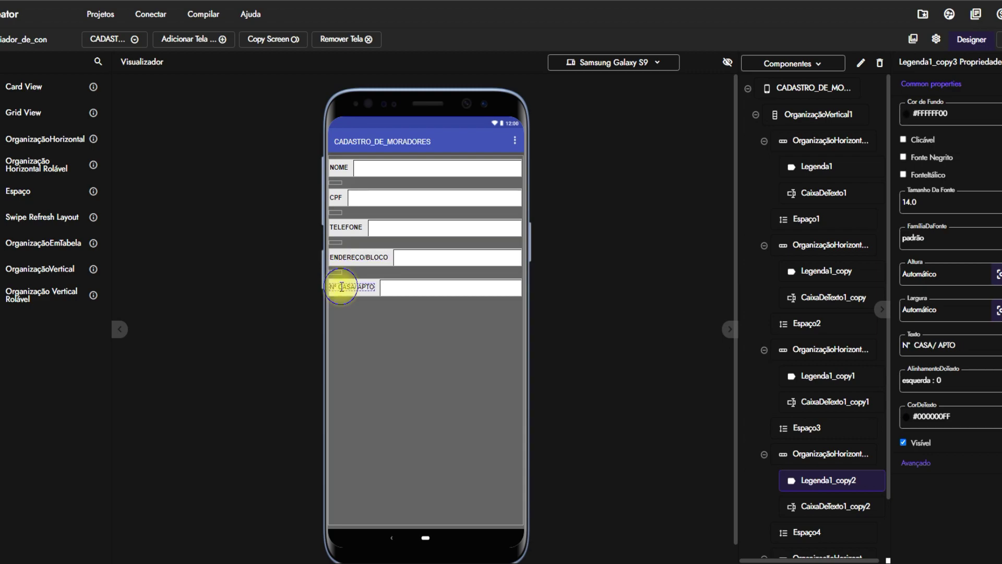
pyautogui.click(904, 158)
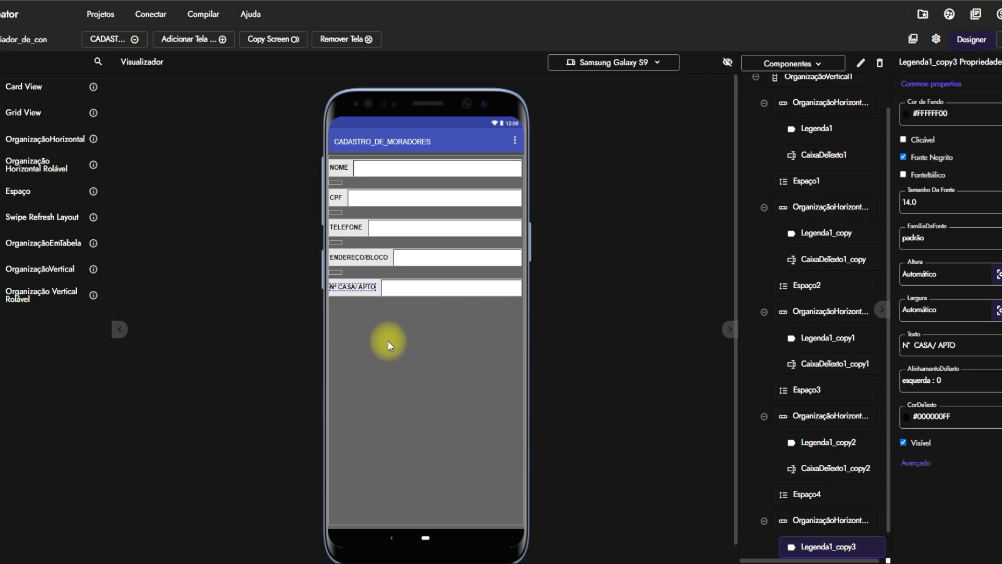
# Select the NOME row's text box, start an Assistente connection for live testing and copy its connection code.
pyautogui.click(436, 337)
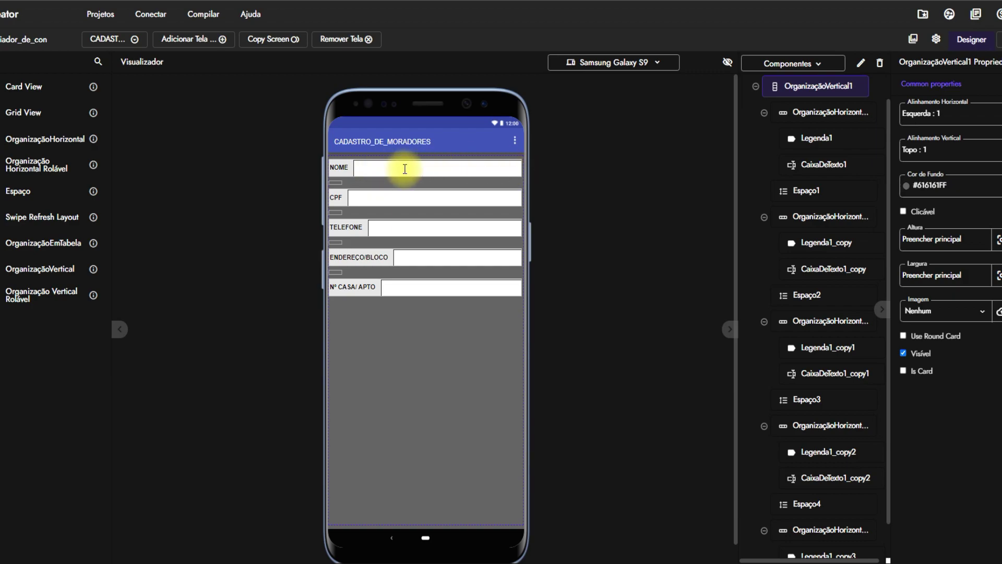
pyautogui.click(389, 169)
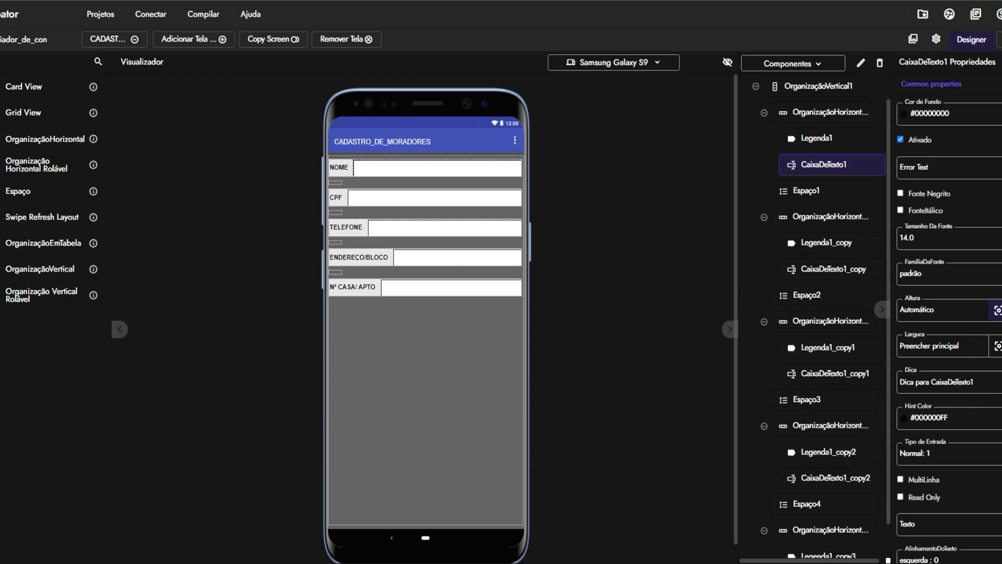
pyautogui.click(151, 14)
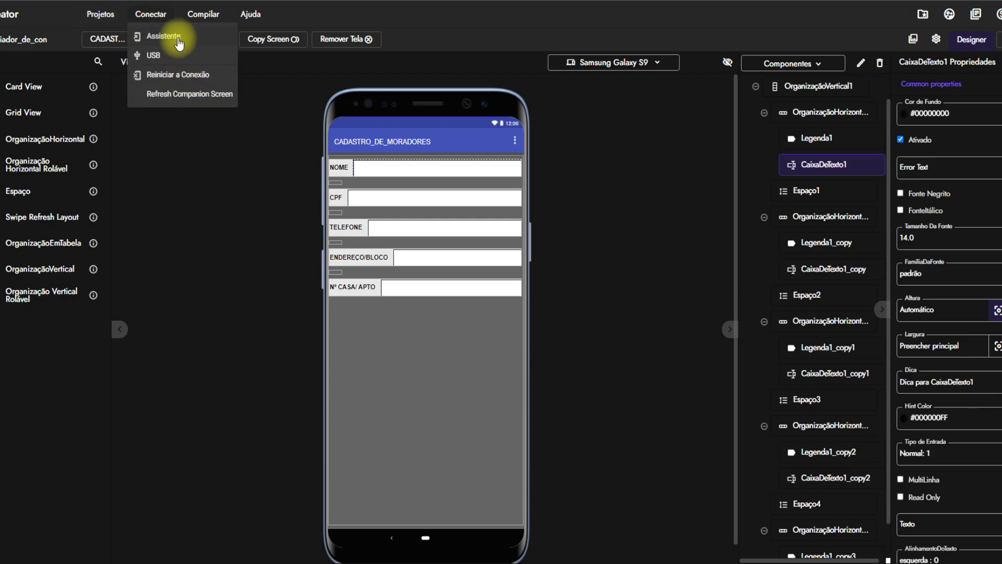
pyautogui.click(156, 36)
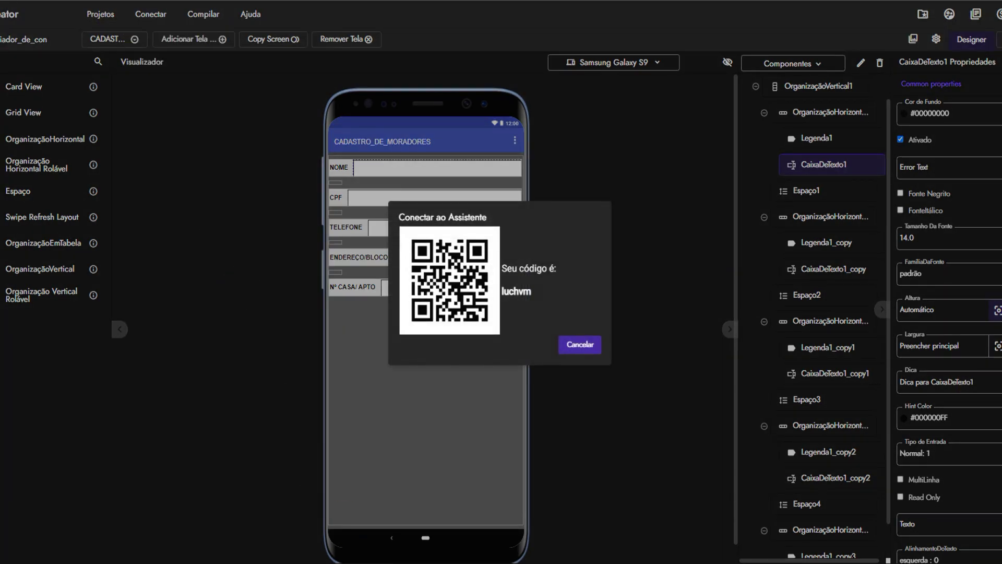
pyautogui.doubleClick(516, 292)
pyautogui.rightClick(515, 294)
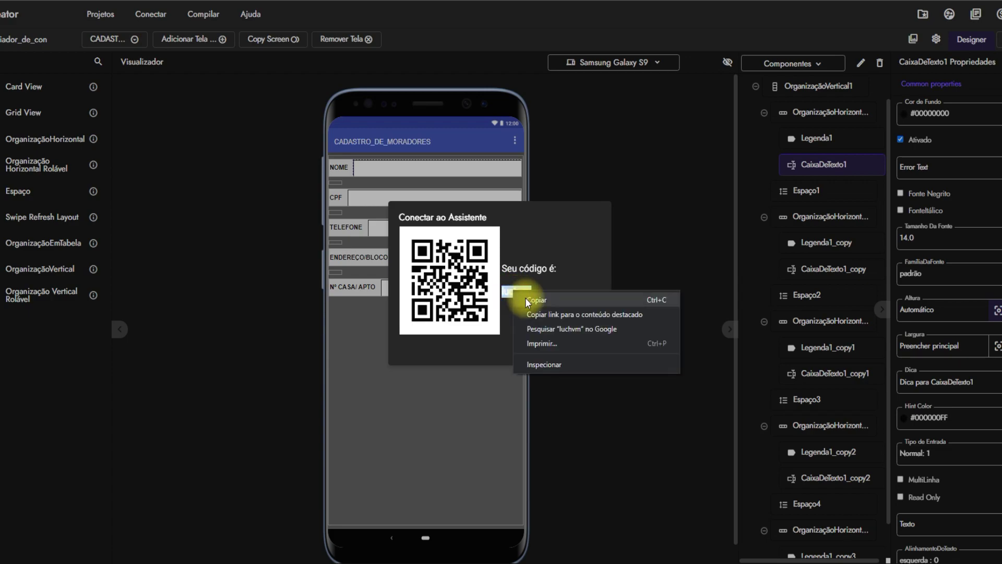
pyautogui.click(535, 300)
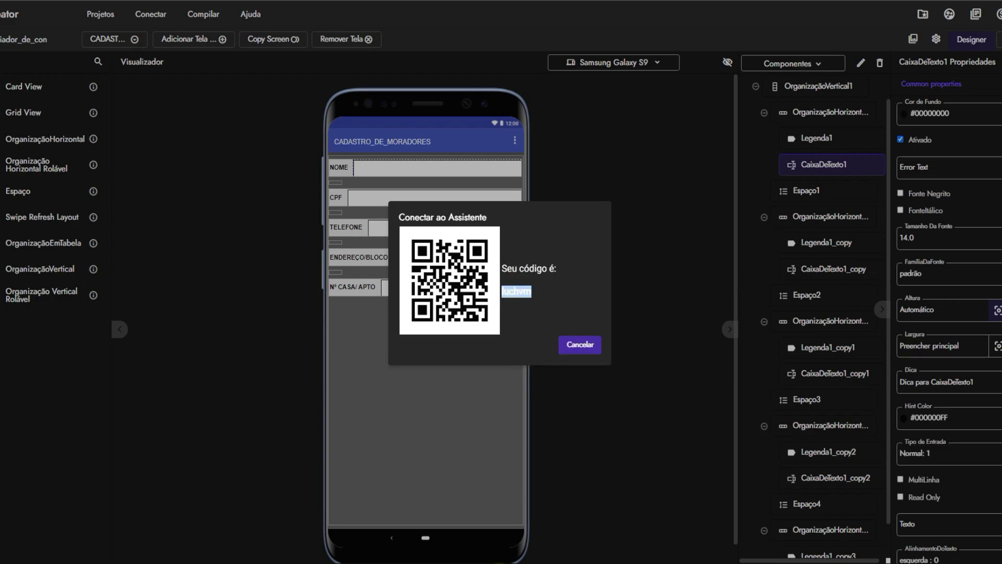
# Switch to the BlueStacks emulator, launch Kodular Companion and connect it with the copied connection code.
pyautogui.click(308, 563)
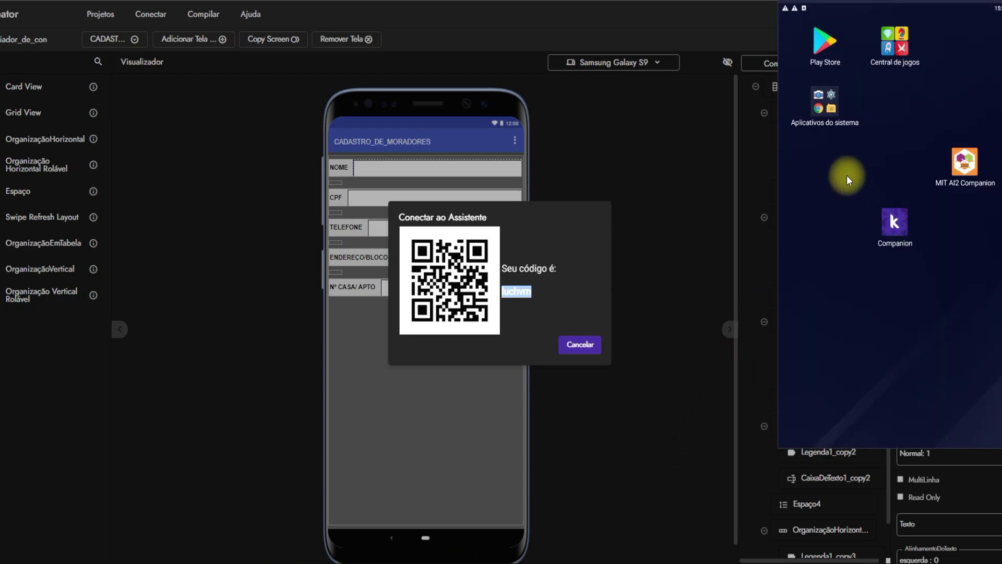
pyautogui.click(895, 227)
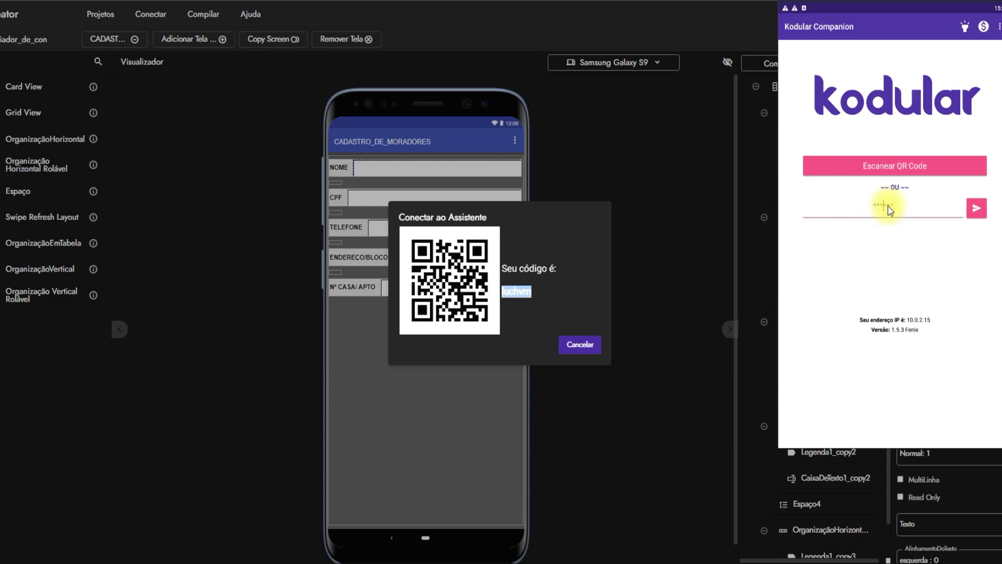
pyautogui.hotkey('ctrl', 'v')
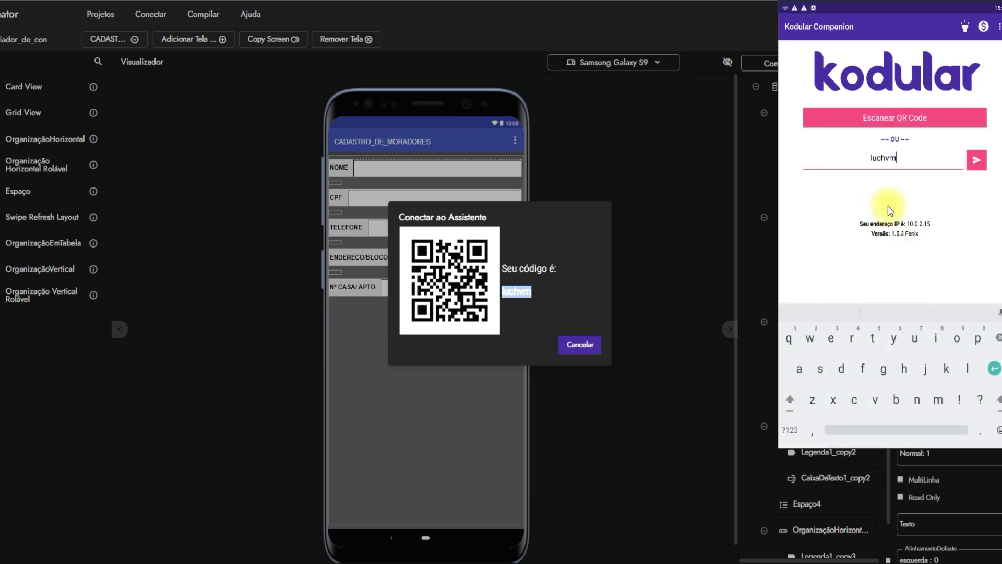
pyautogui.click(979, 163)
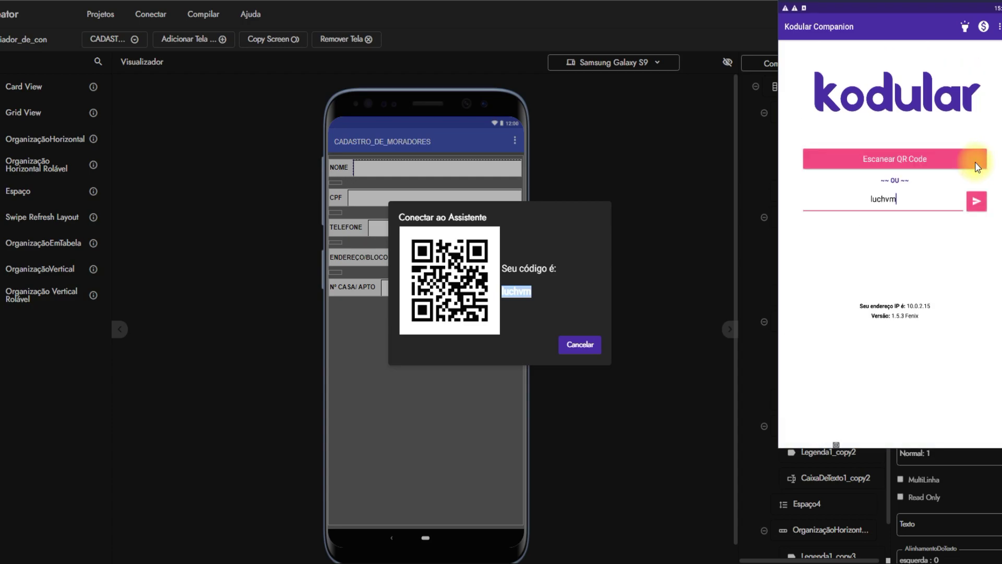
pyautogui.click(976, 198)
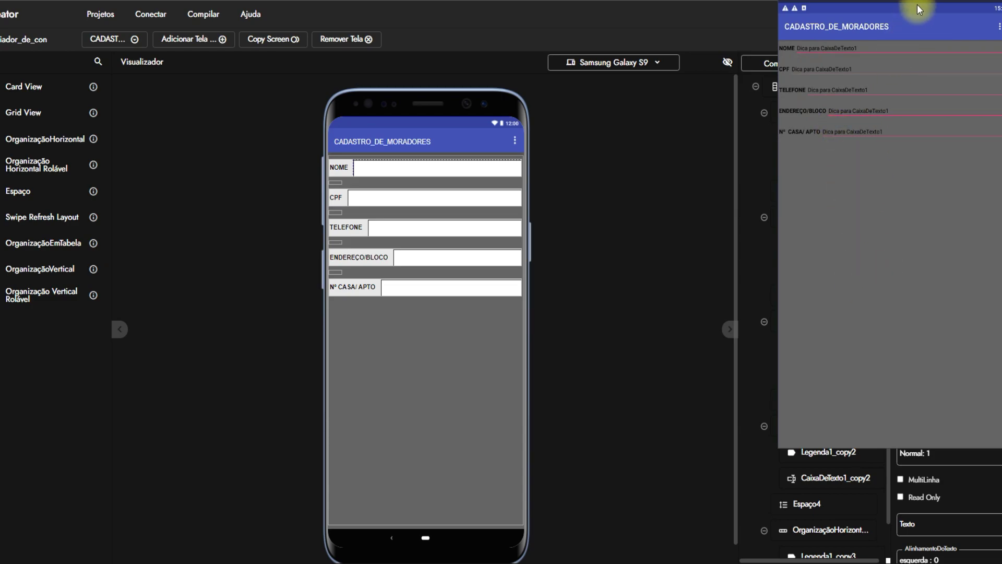
# Place the BlueStacks window beside the phone preview and try the NOME text box in the running app.
pyautogui.moveTo(917, 4); pyautogui.dragTo(907, 20)
pyautogui.click(910, 52)
pyautogui.moveTo(804, 5); pyautogui.dragTo(608, 84)
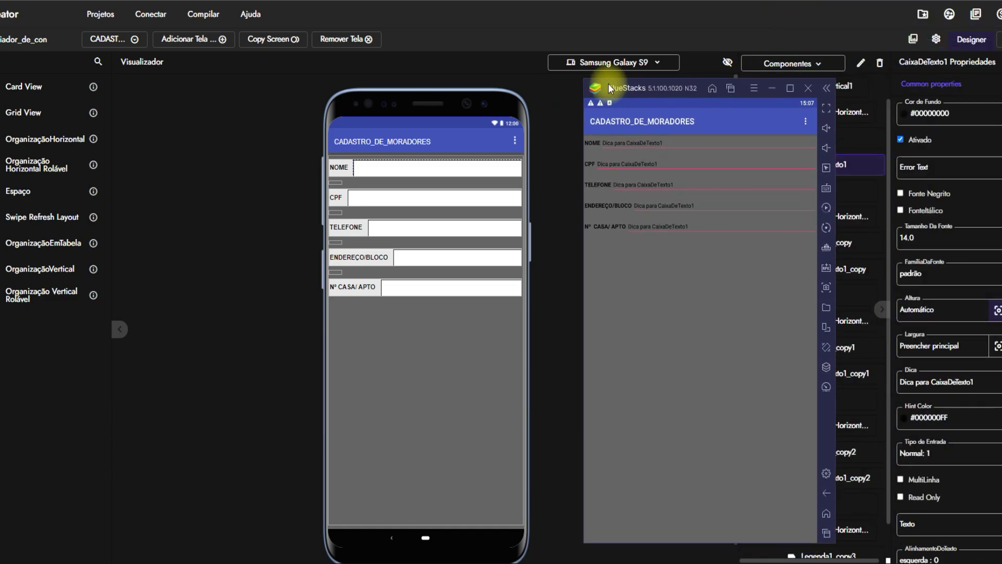
pyautogui.click(615, 142)
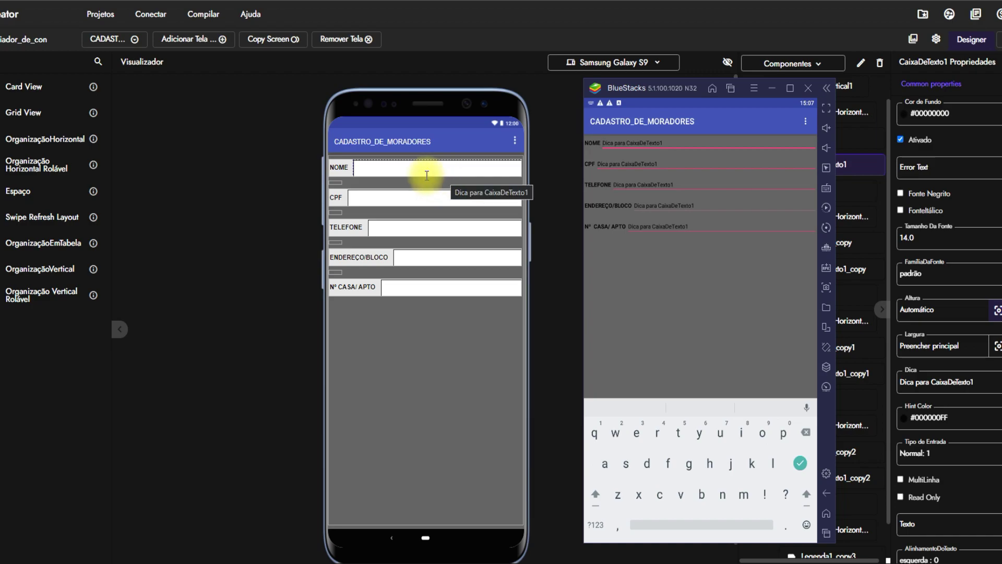
# Set the background colour of the NOME row's text box to white, #FFFFFFFF.
pyautogui.click(358, 168)
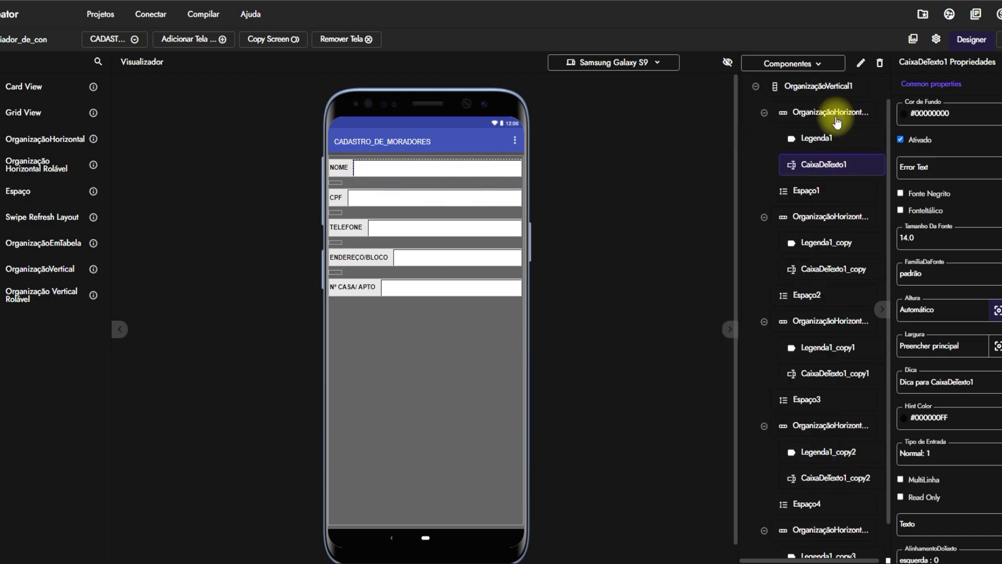
pyautogui.click(904, 122)
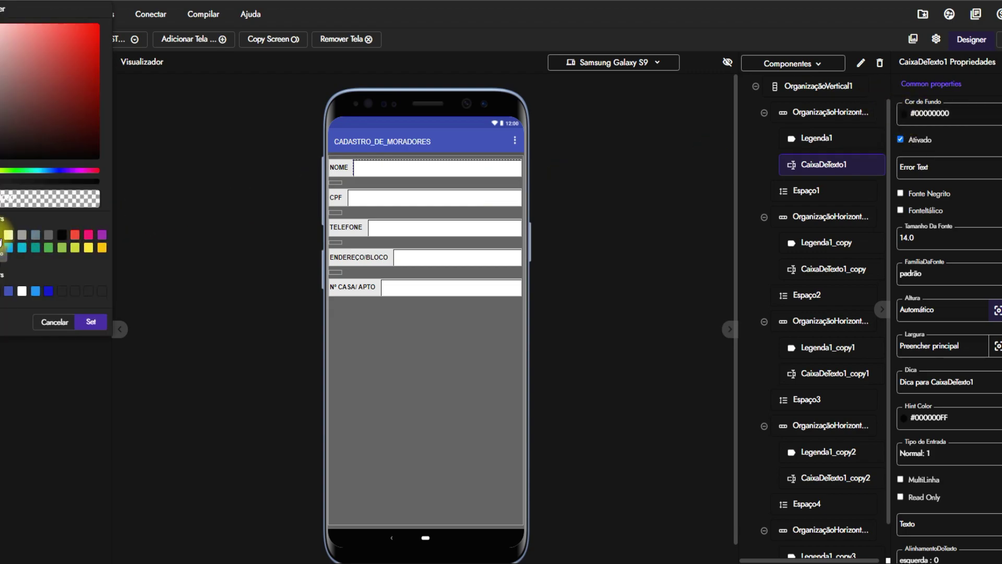
pyautogui.click(8, 235)
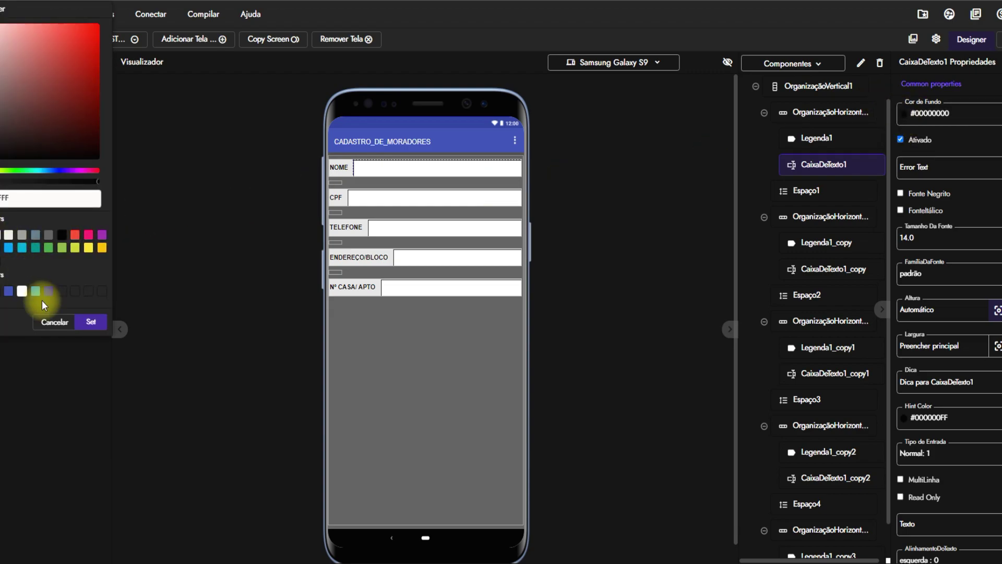
pyautogui.click(90, 323)
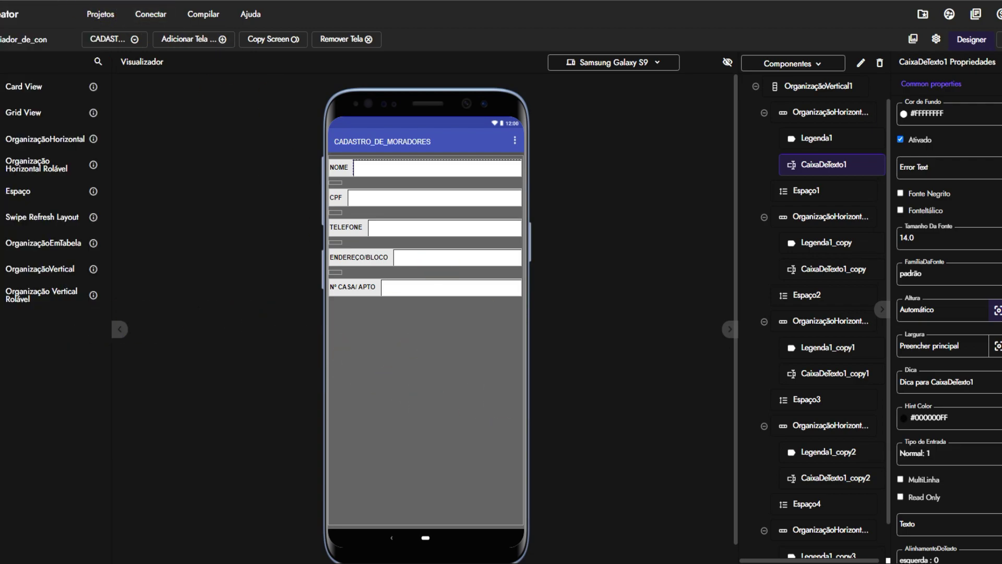
# Check the NOME text box in the BlueStacks emulator and refresh the companion screen.
pyautogui.moveTo(324, 561)
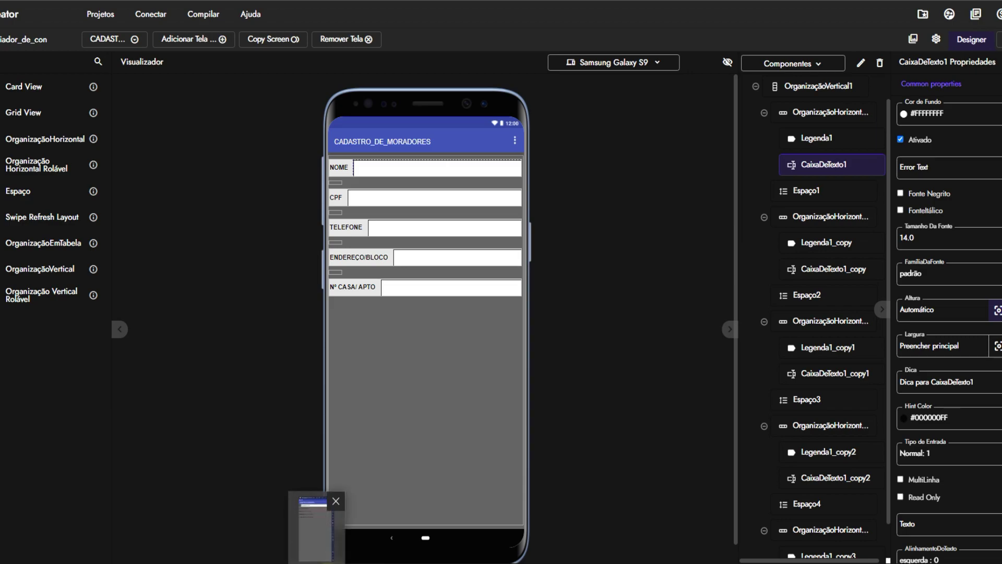
pyautogui.click(318, 517)
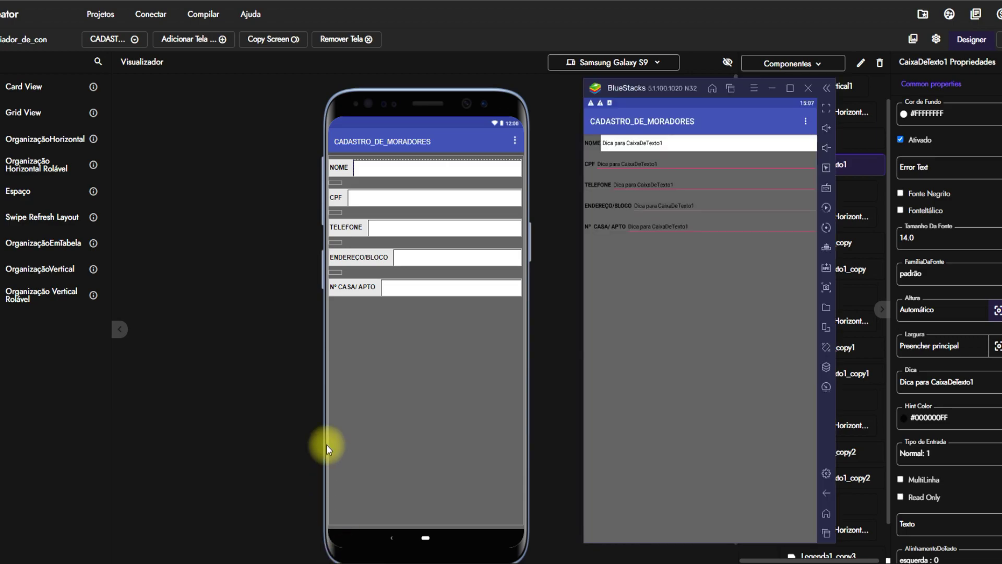
pyautogui.click(151, 19)
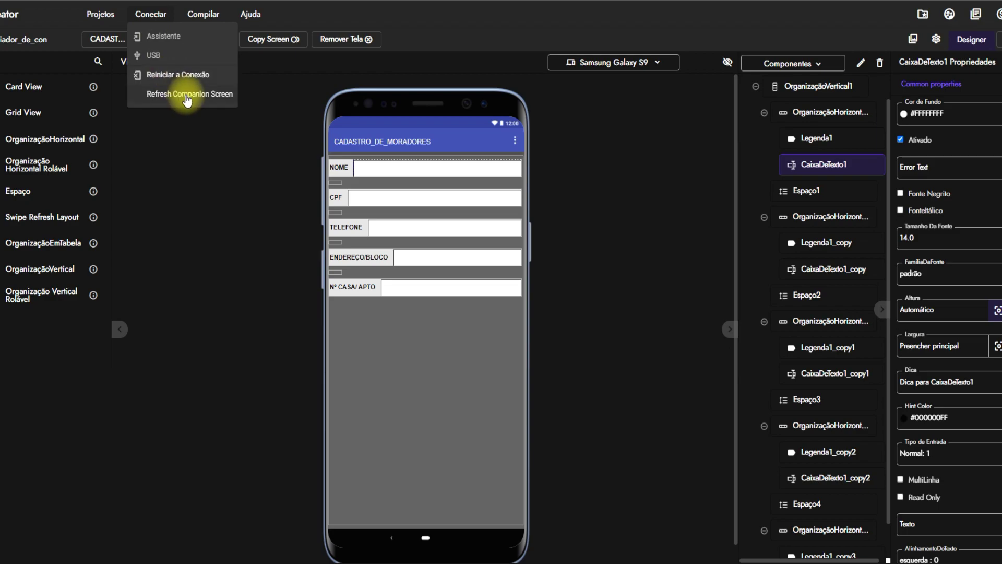
pyautogui.click(187, 99)
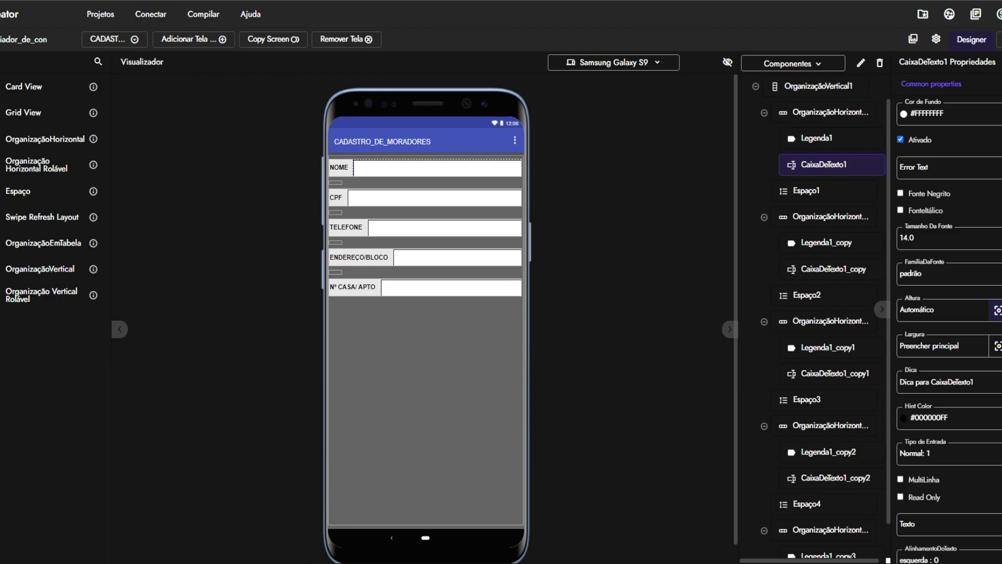
# Review the resident registration screen in BlueStacks and close the emulator window.
pyautogui.click(312, 562)
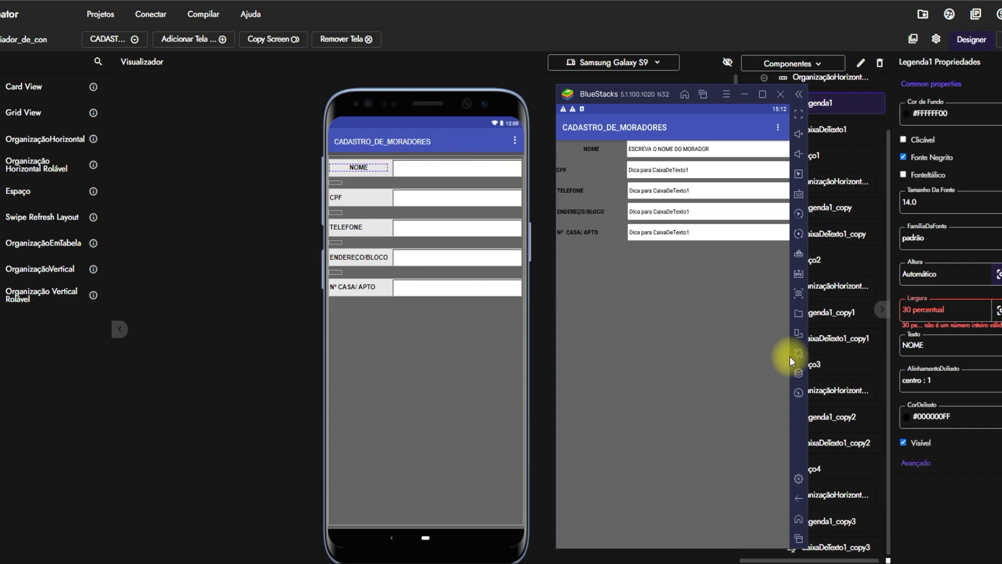
pyautogui.click(779, 98)
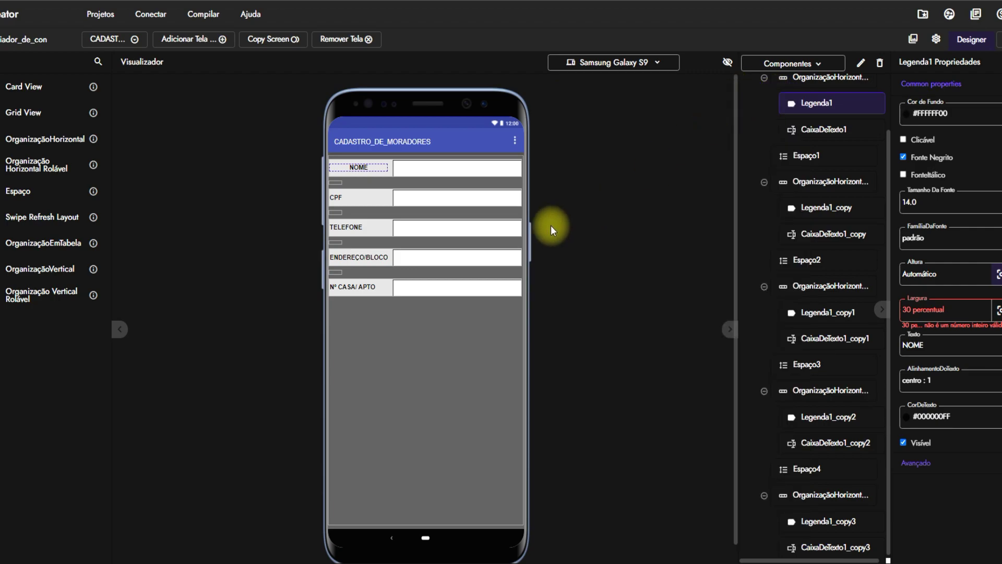
# Set the resident registration screen's title to CADASTRO DE MORADORES, without underscores, and check it in the BlueStacks emulator.
pyautogui.scroll(2, 815, 143)
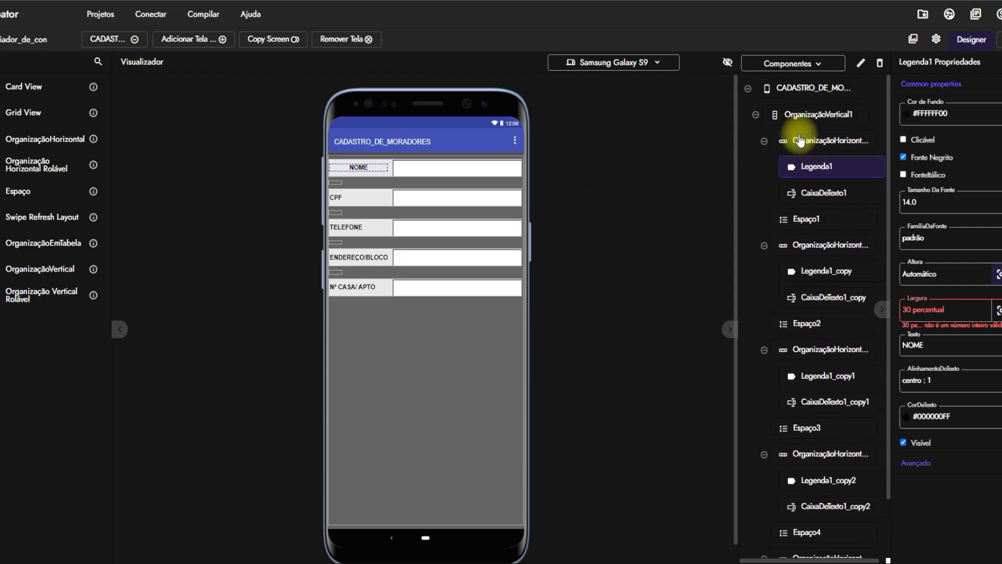
pyautogui.click(800, 89)
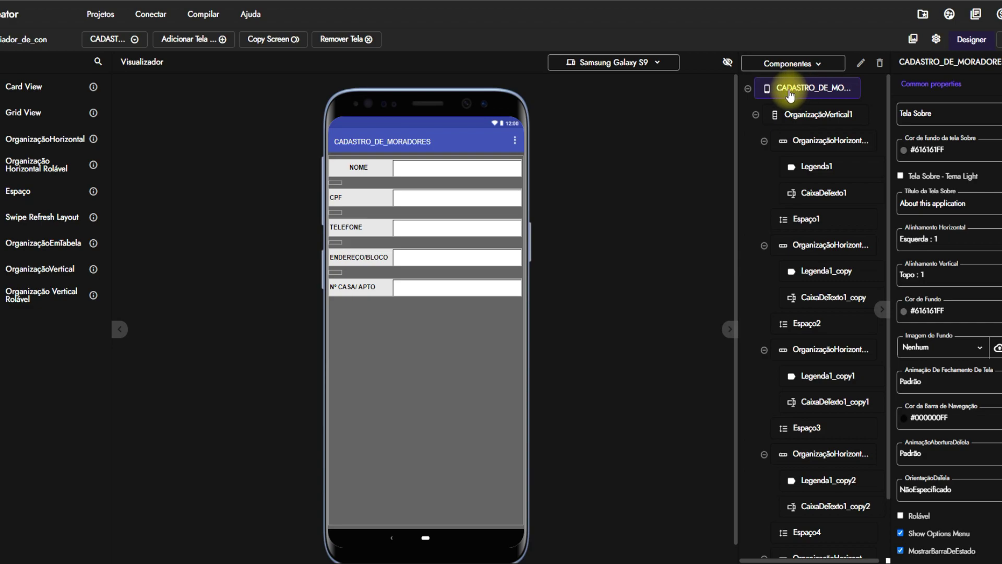
pyautogui.scroll(-2, 919, 456)
pyautogui.scroll(-2, 919, 458)
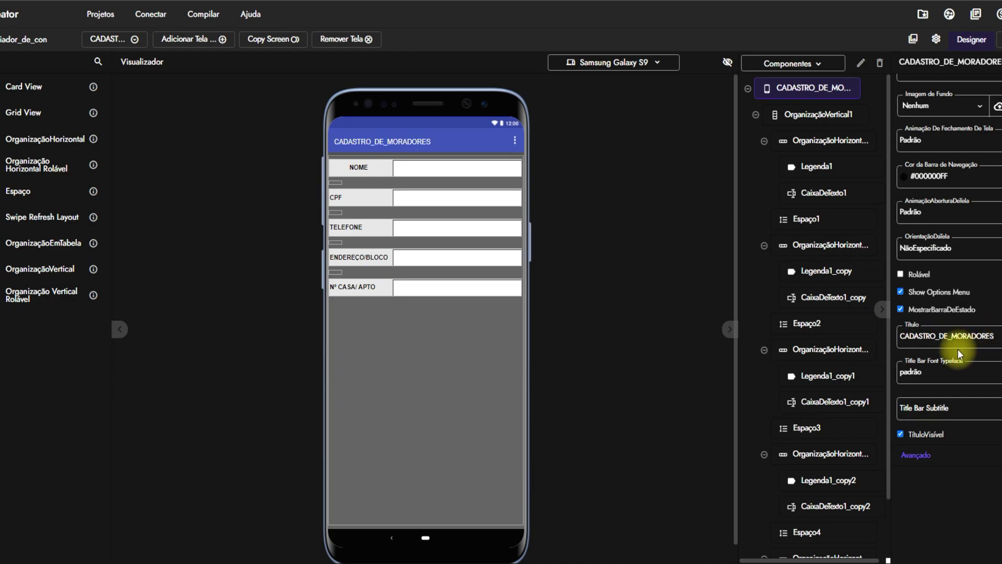
pyautogui.click(935, 334)
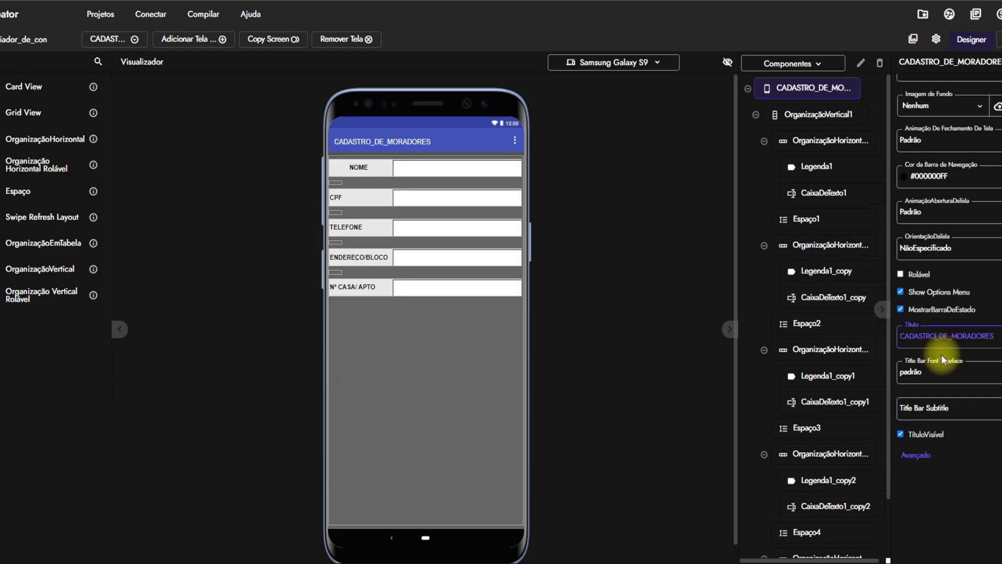
pyautogui.press('Delete')
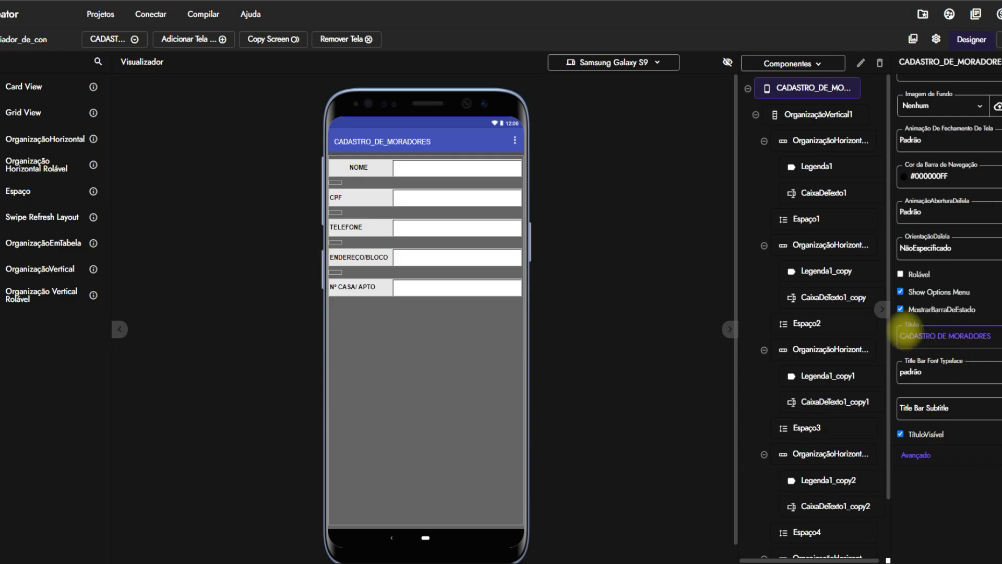
pyautogui.click(908, 329)
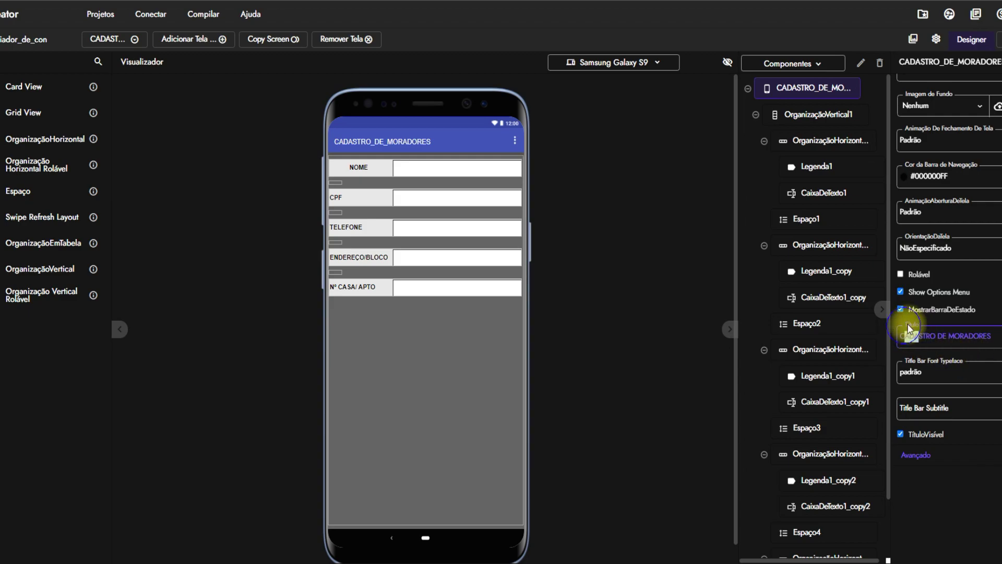
pyautogui.moveTo(904, 336); pyautogui.dragTo(918, 336)
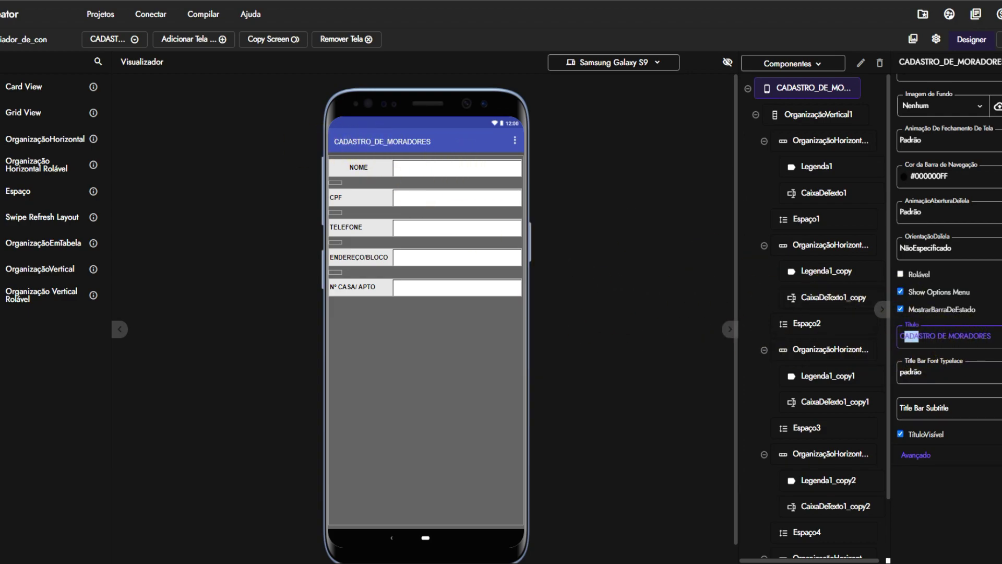
pyautogui.click(989, 338)
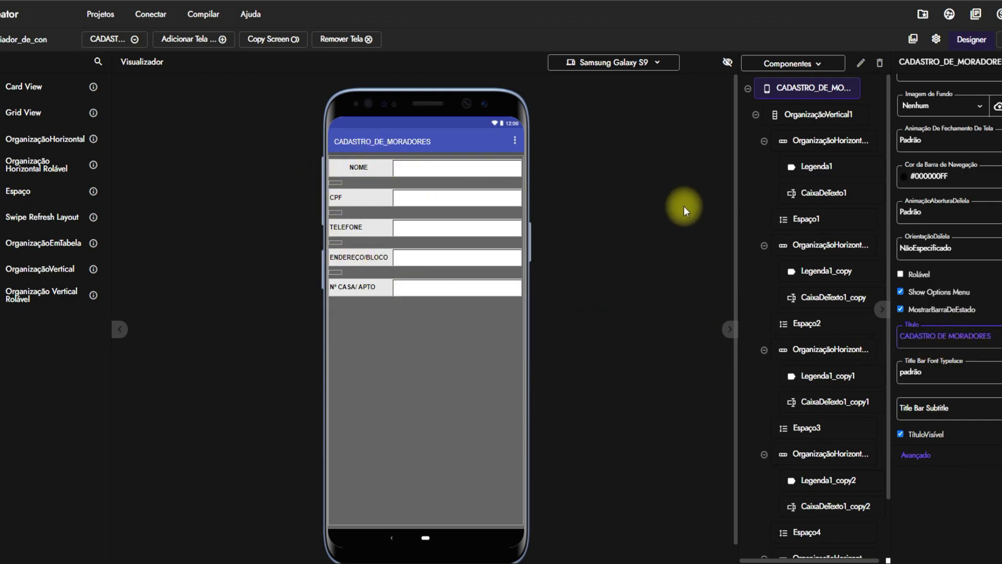
pyautogui.press('Return')
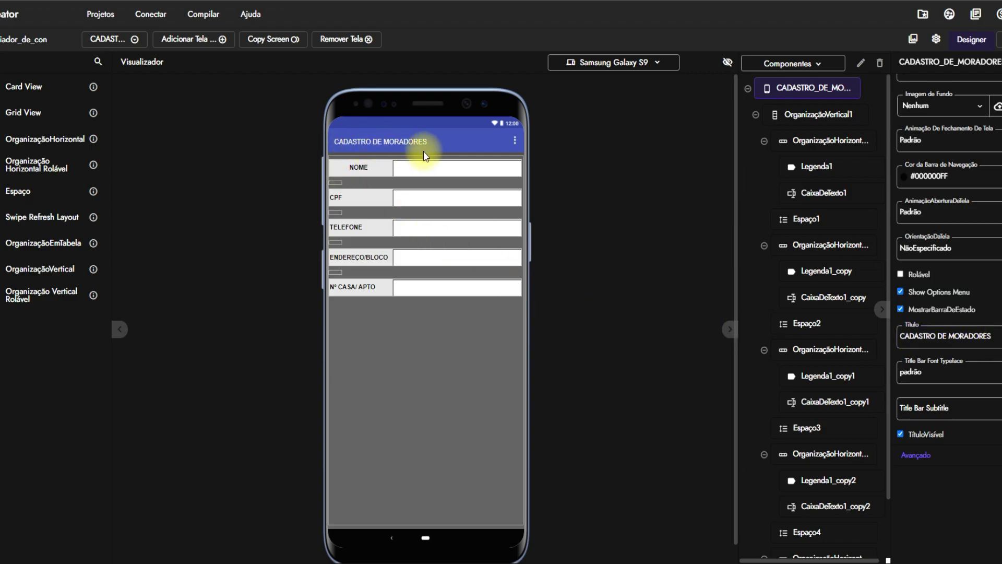
pyautogui.click(312, 563)
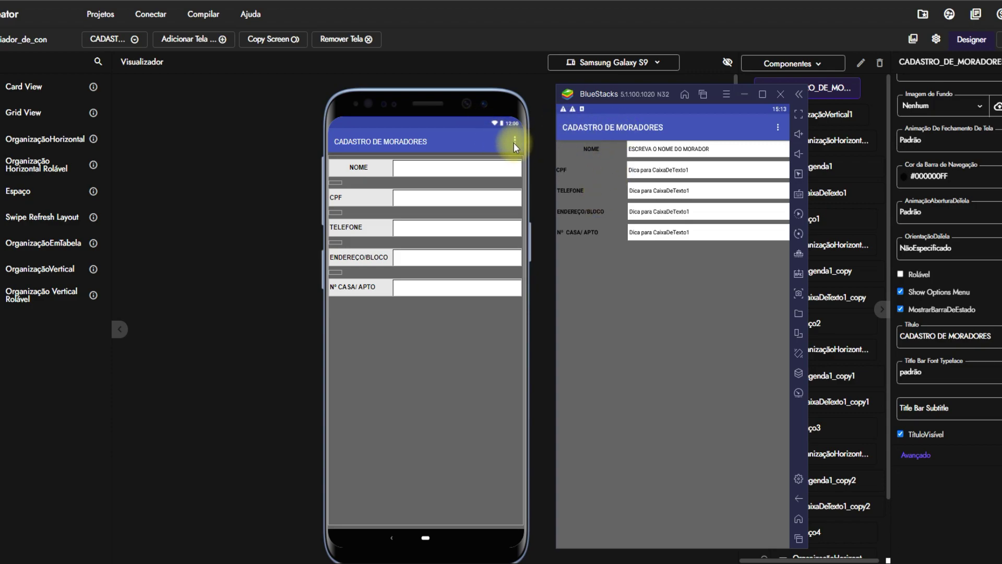
# Turn off the registration screen's options menu, and try hiding the status bar before showing it again.
pyautogui.click(992, 292)
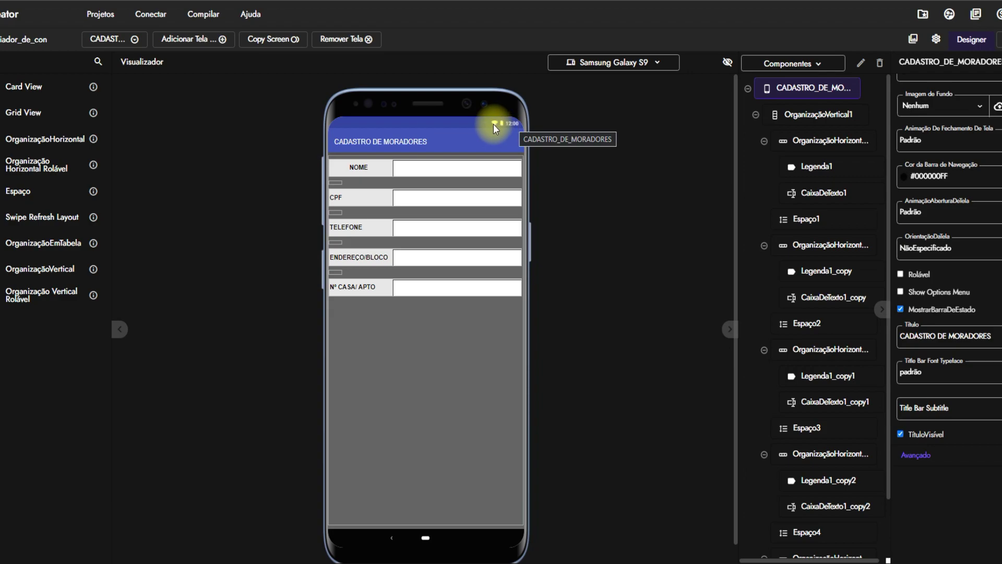
pyautogui.click(900, 309)
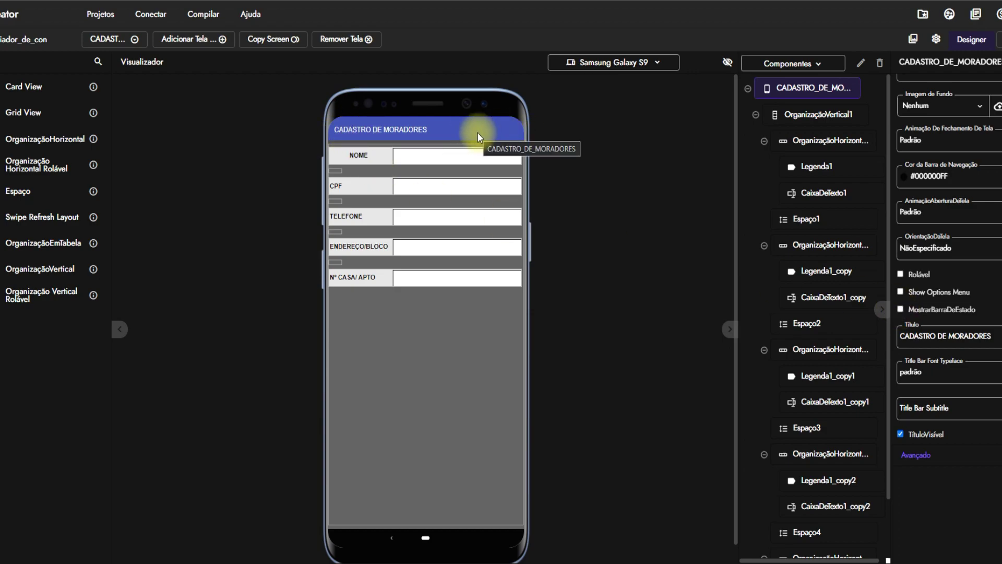
pyautogui.click(901, 309)
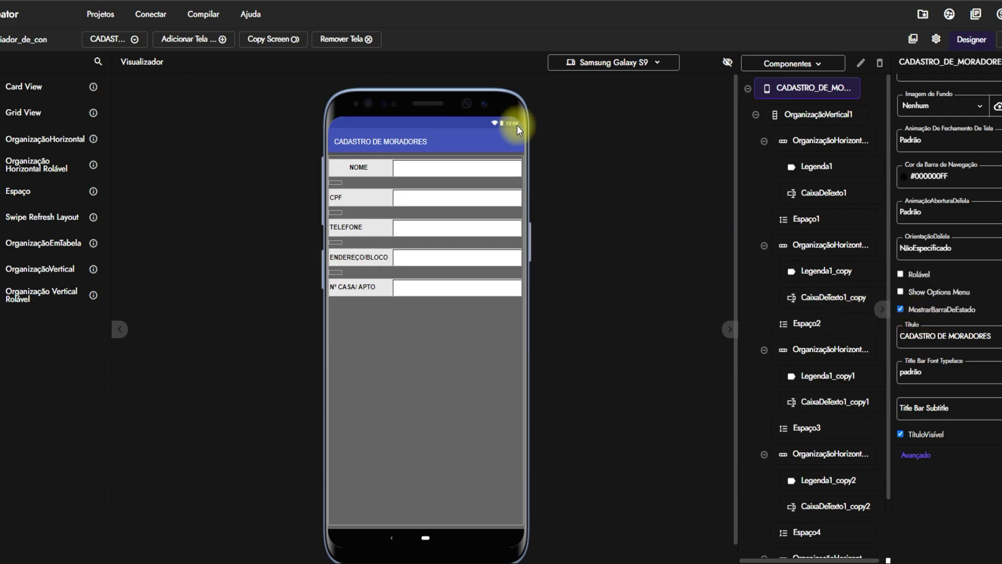